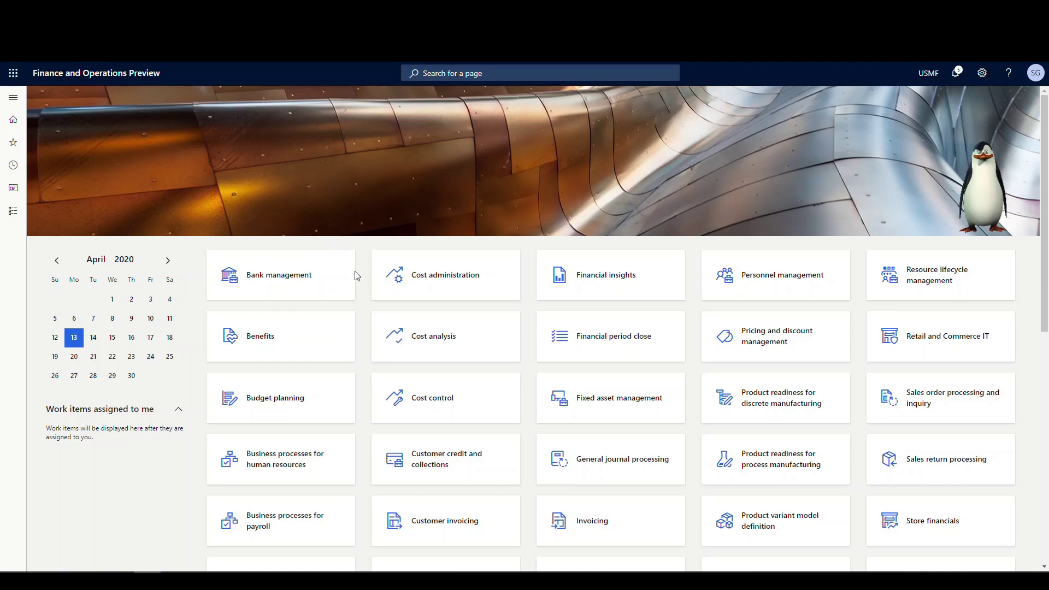
Go to Procurement and sourcing > Procurement categories and select the PrePayment category ('Prepayment of PO')
left_click(19, 104)
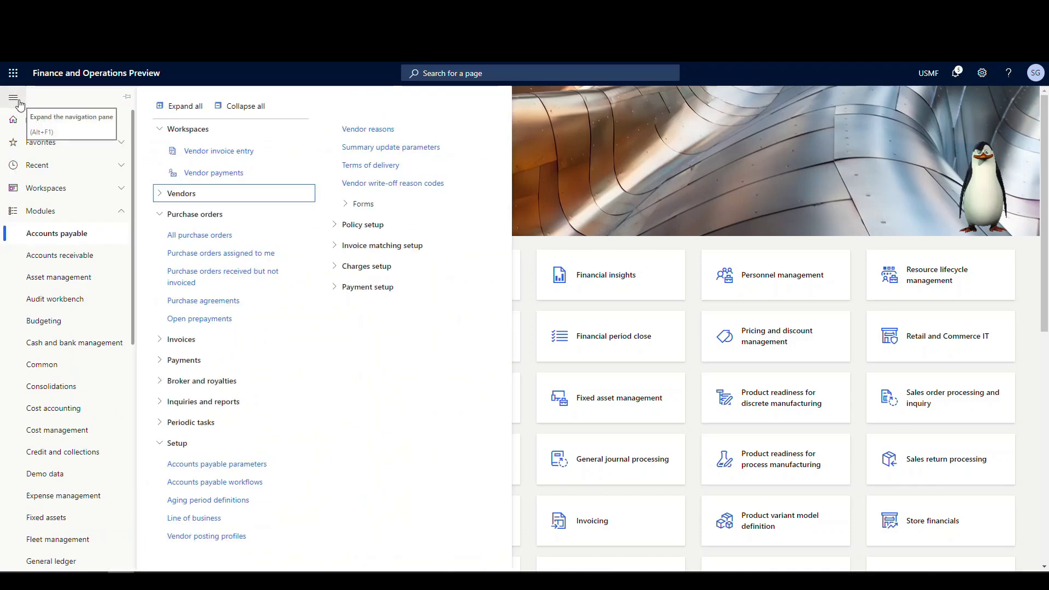
scroll(87, 230, "down", 4)
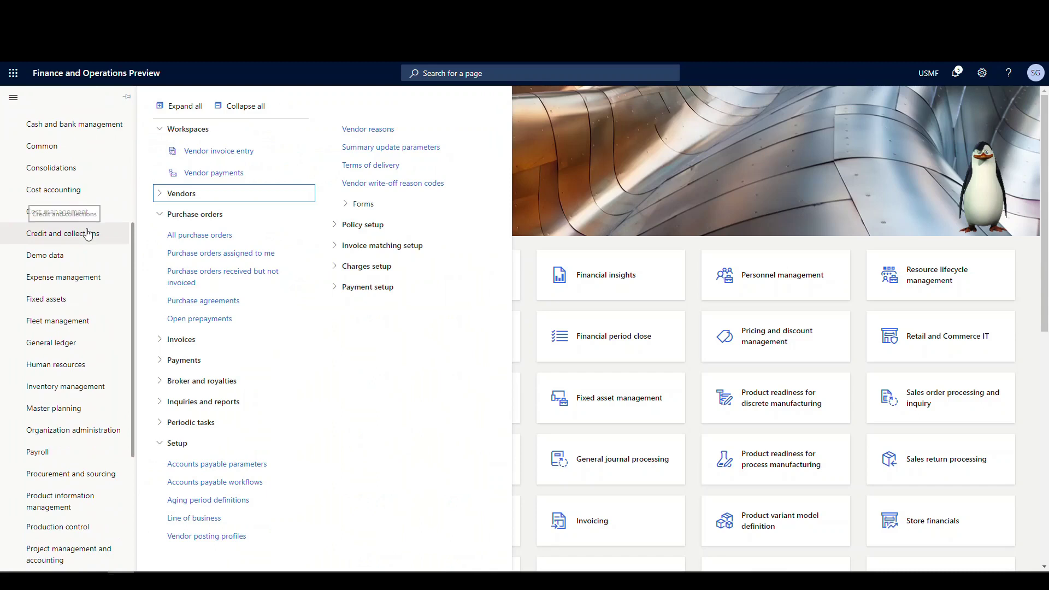
scroll(99, 229, "down", 3)
scroll(99, 230, "down", 1)
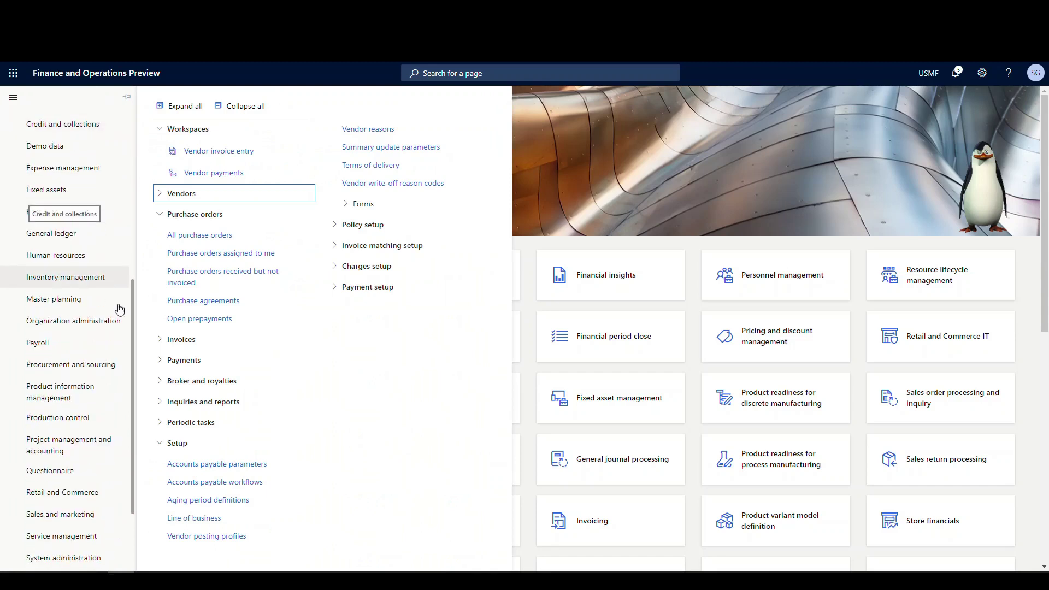
left_click(82, 366)
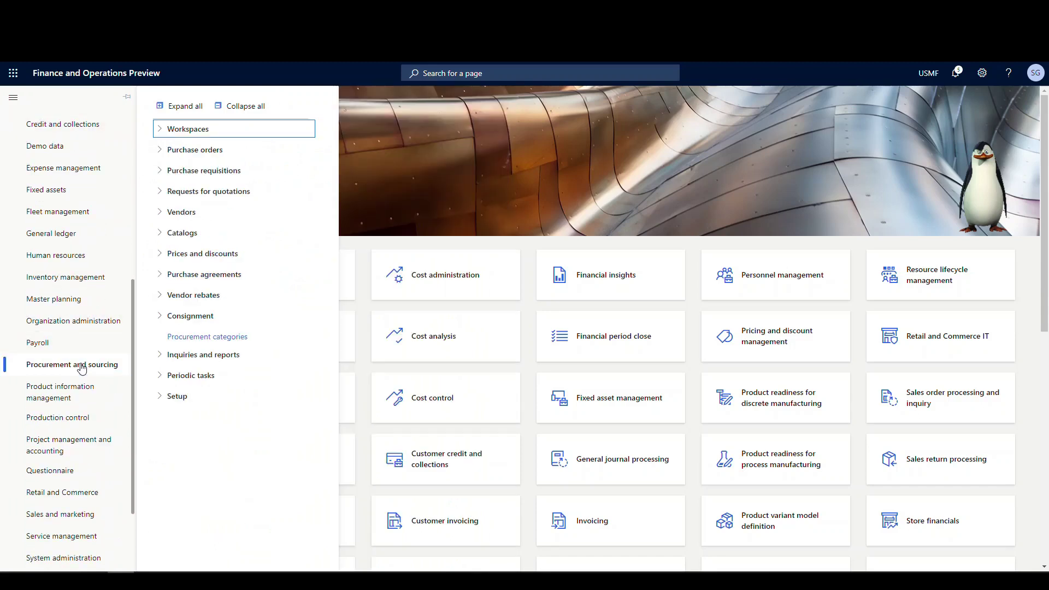
left_click(211, 336)
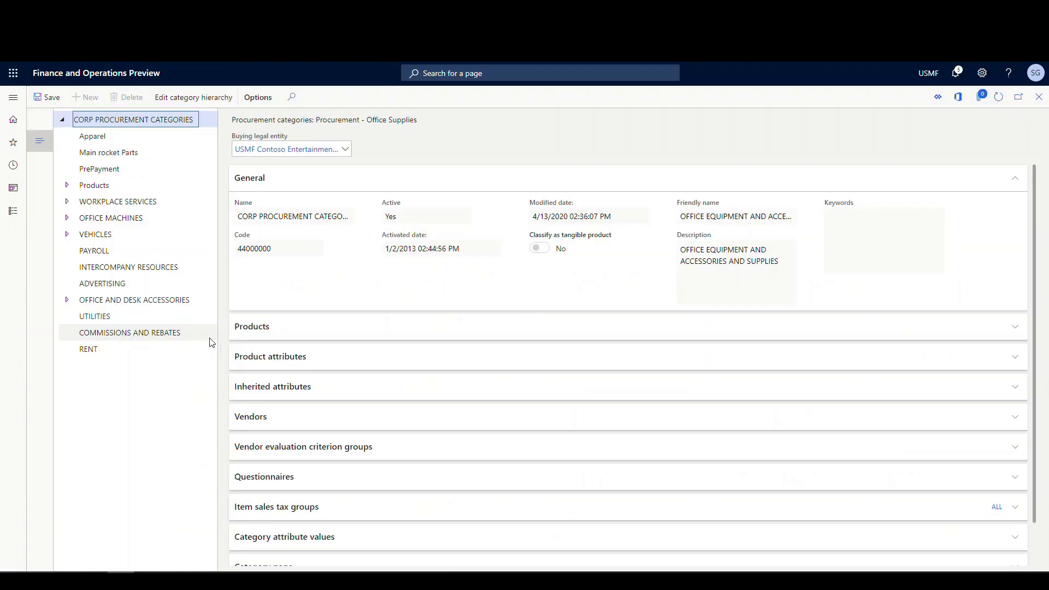
left_click(104, 170)
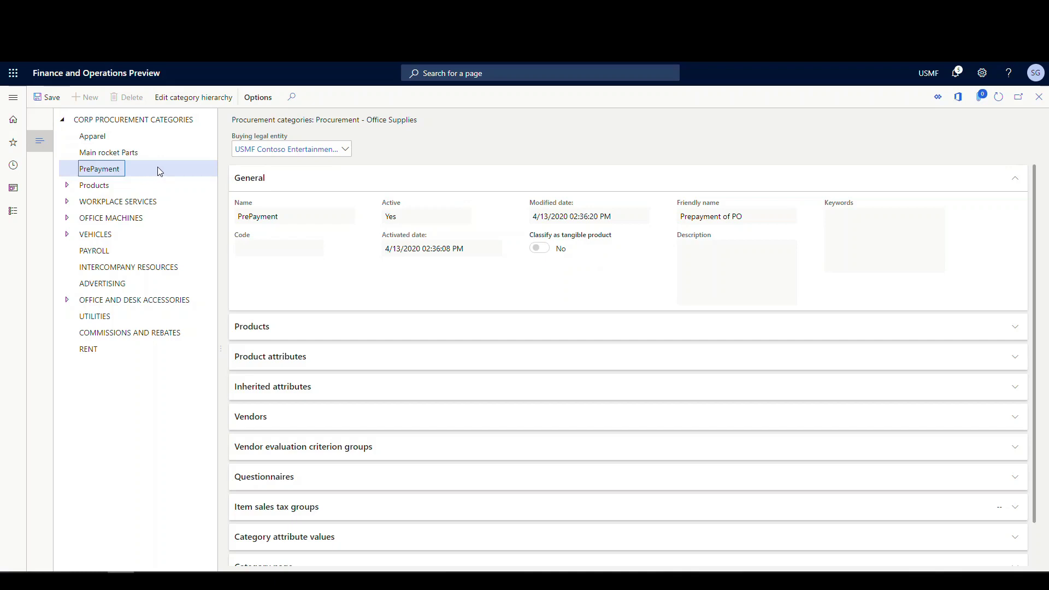
Open the Inventory management posting setup page
left_click(14, 100)
scroll(71, 184, "down", 3)
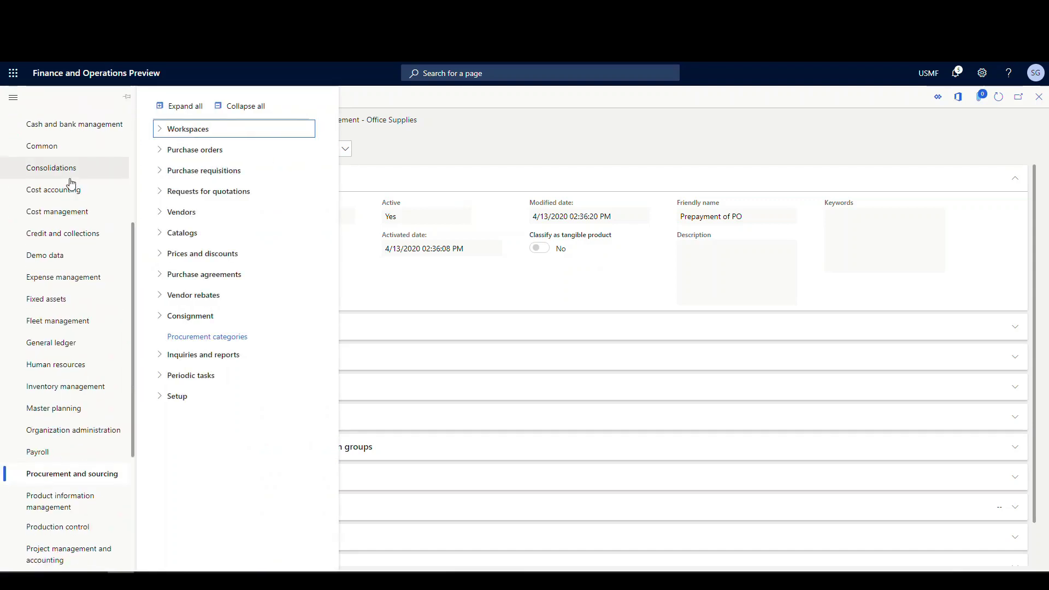
scroll(71, 184, "down", 1)
left_click(90, 333)
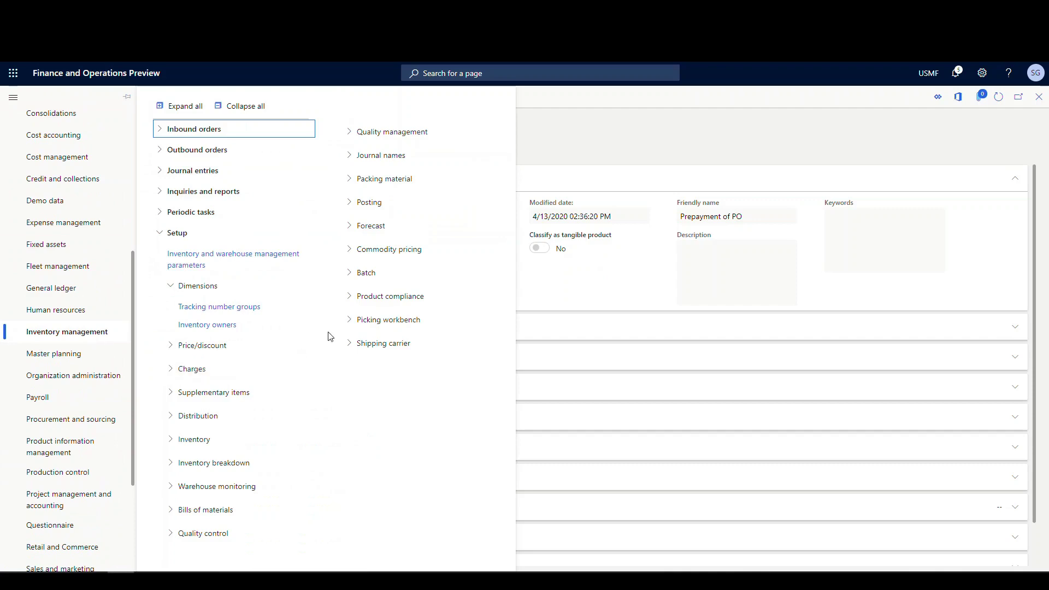
left_click(350, 206)
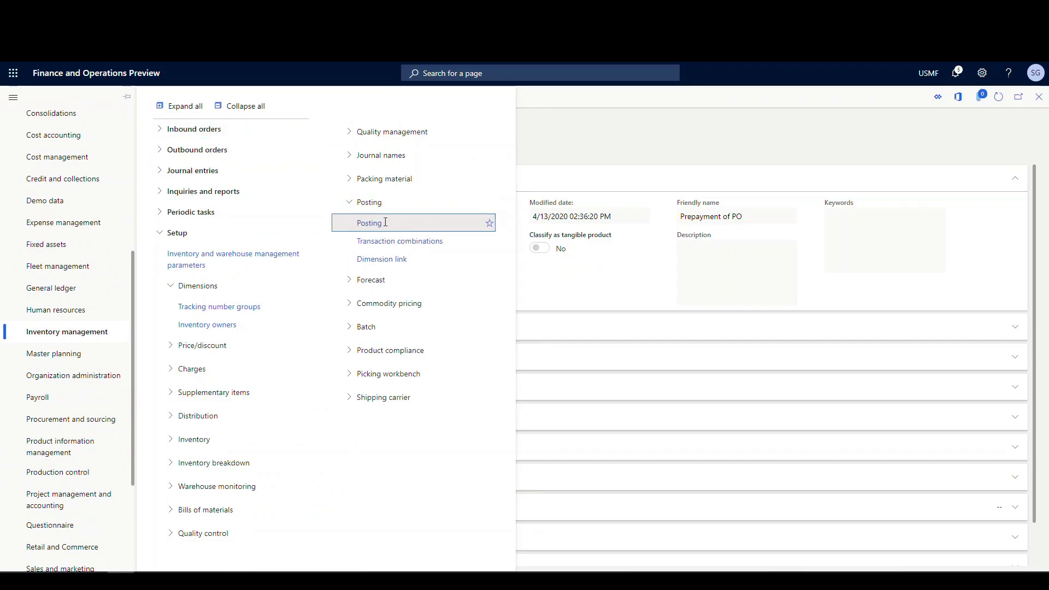
left_click(407, 221)
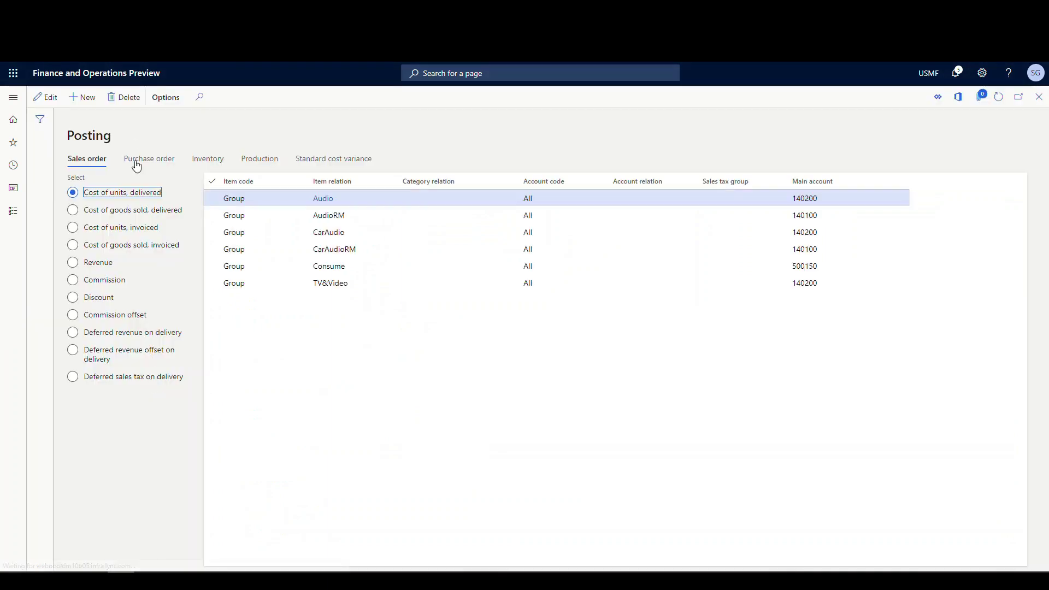
Check that the purchase order Prepayment rows post the PrePayment category to account 132190
left_click(142, 161)
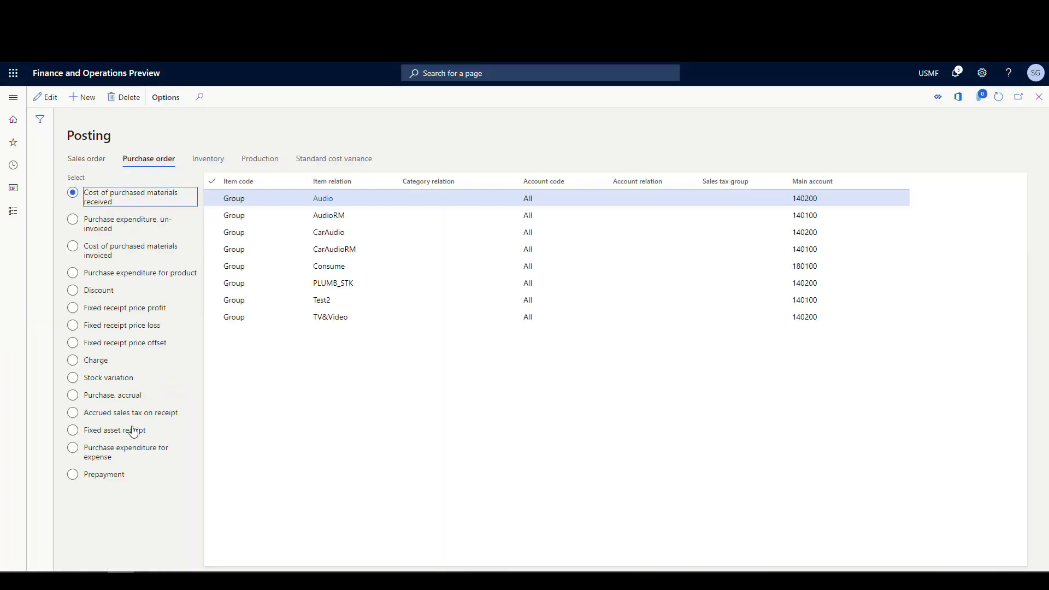
left_click(111, 476)
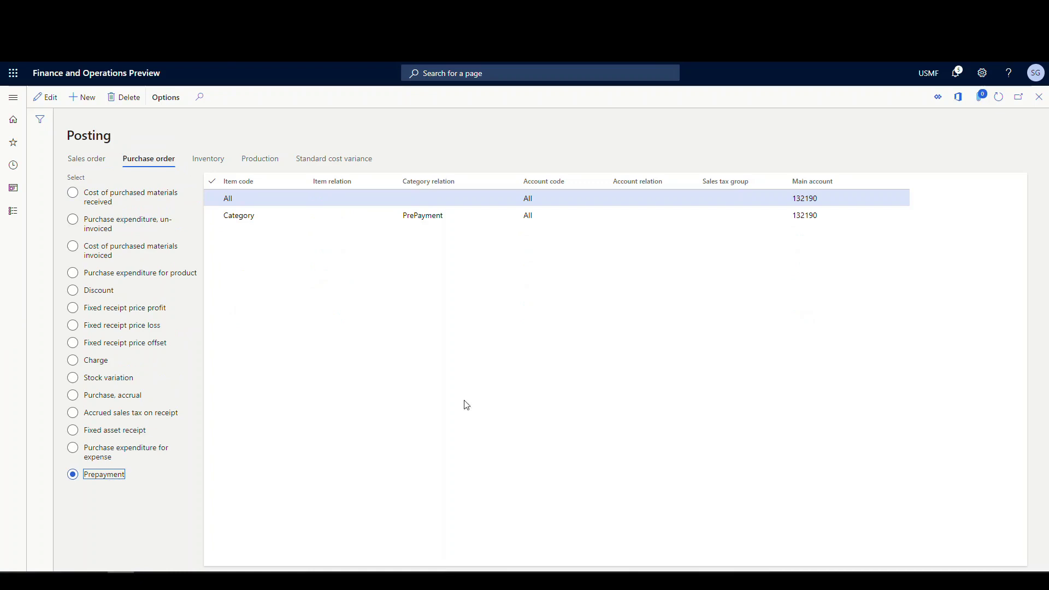
left_click(252, 217)
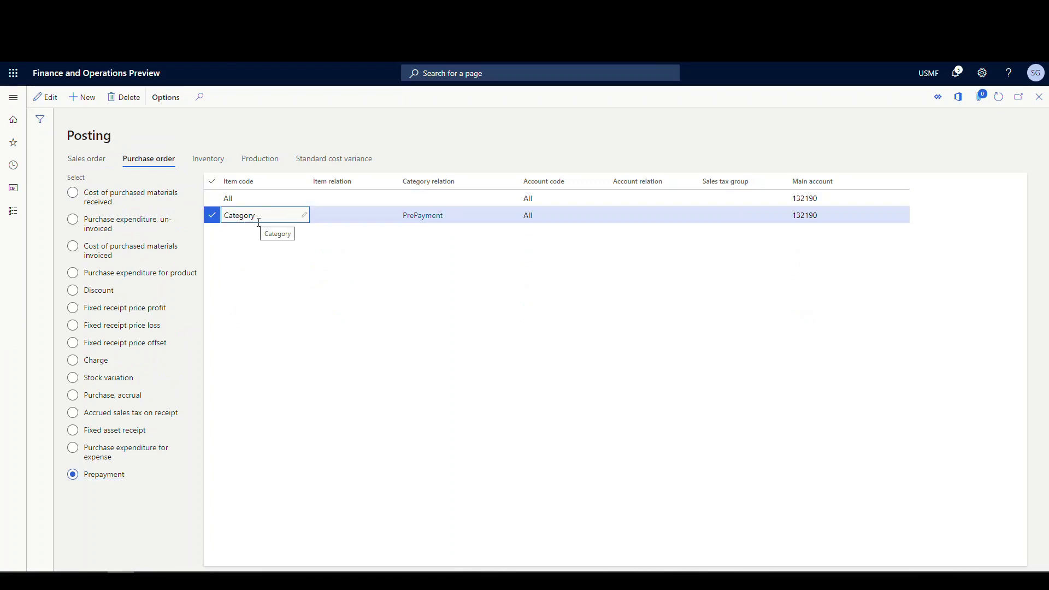
mouse_move(429, 217)
left_click(12, 102)
Start a new purchase order from Accounts payable > All purchase orders
scroll(87, 253, "down", 4)
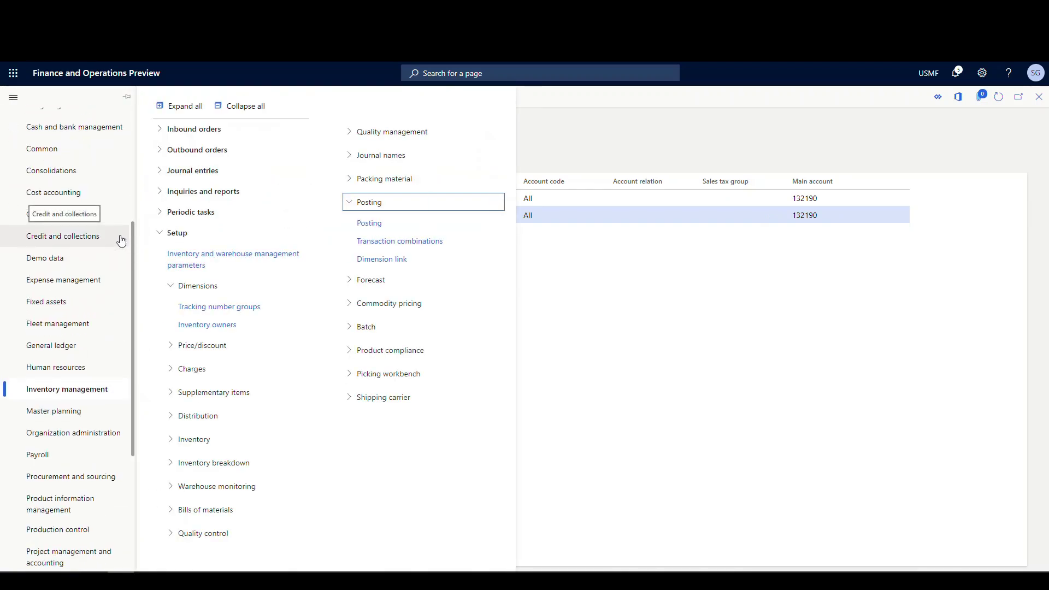
scroll(122, 241, "up", 4)
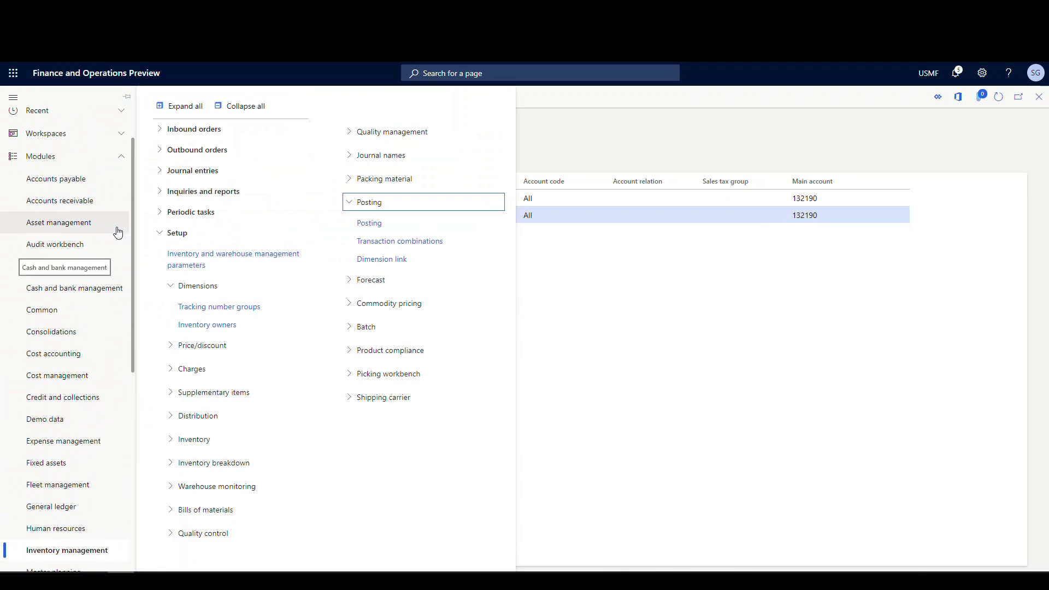
left_click(78, 186)
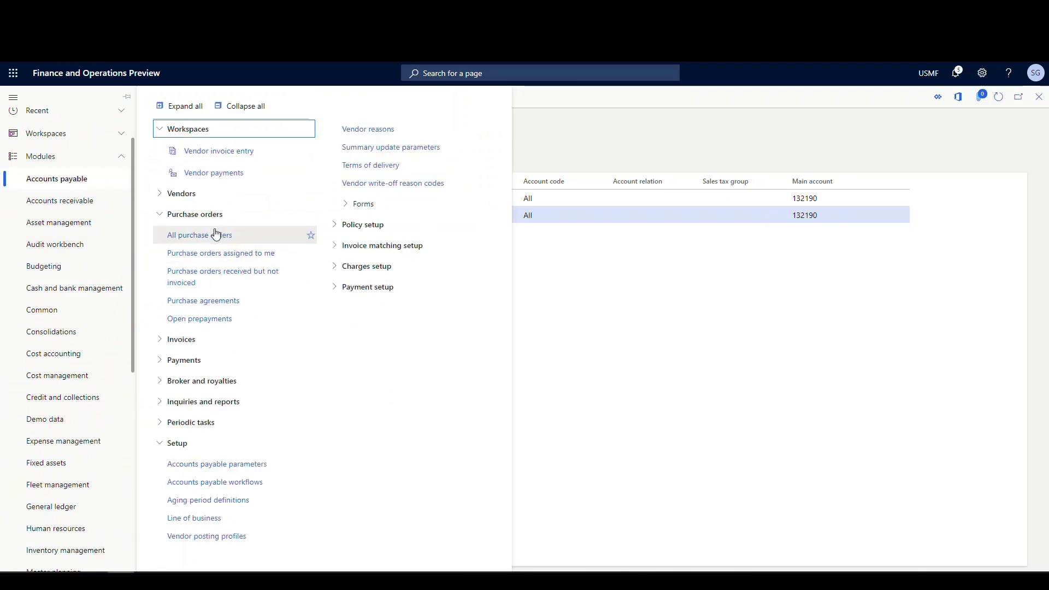
left_click(214, 235)
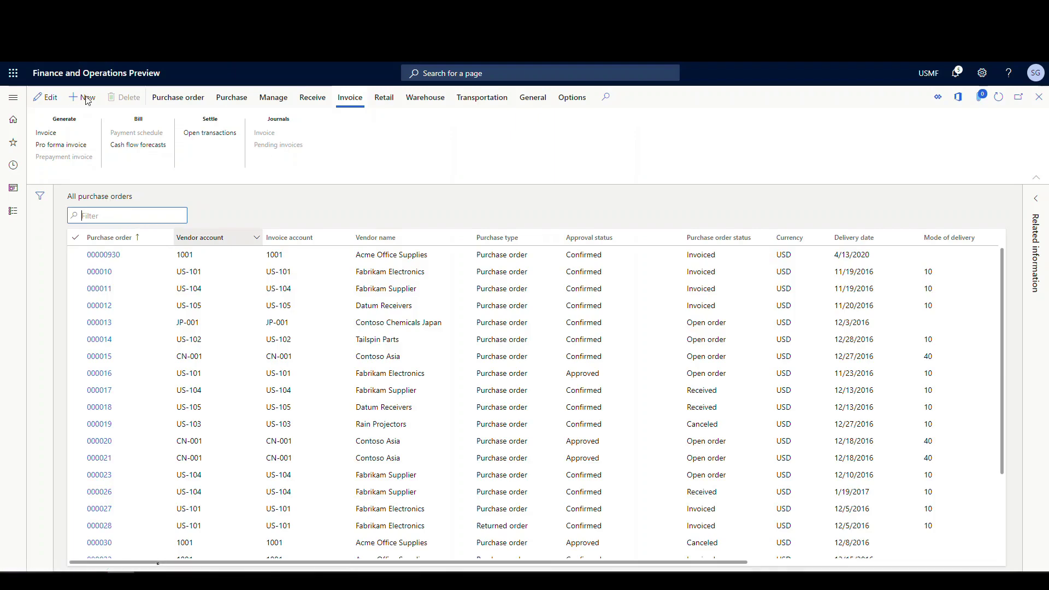
left_click(88, 102)
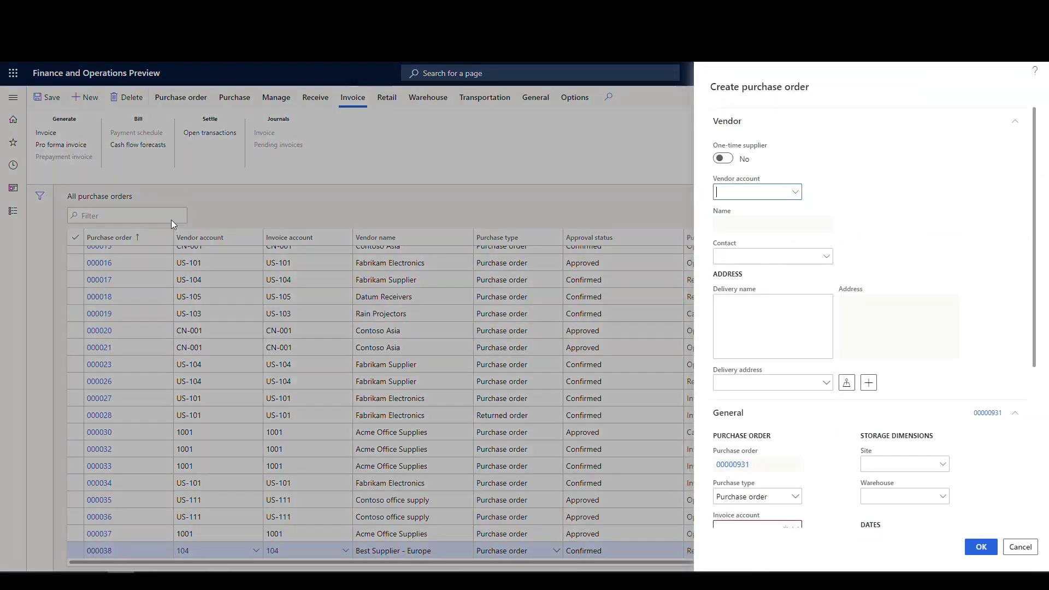
Create the order for vendor 1001 with site 1 and warehouse 13
type("1001")
key("Tab")
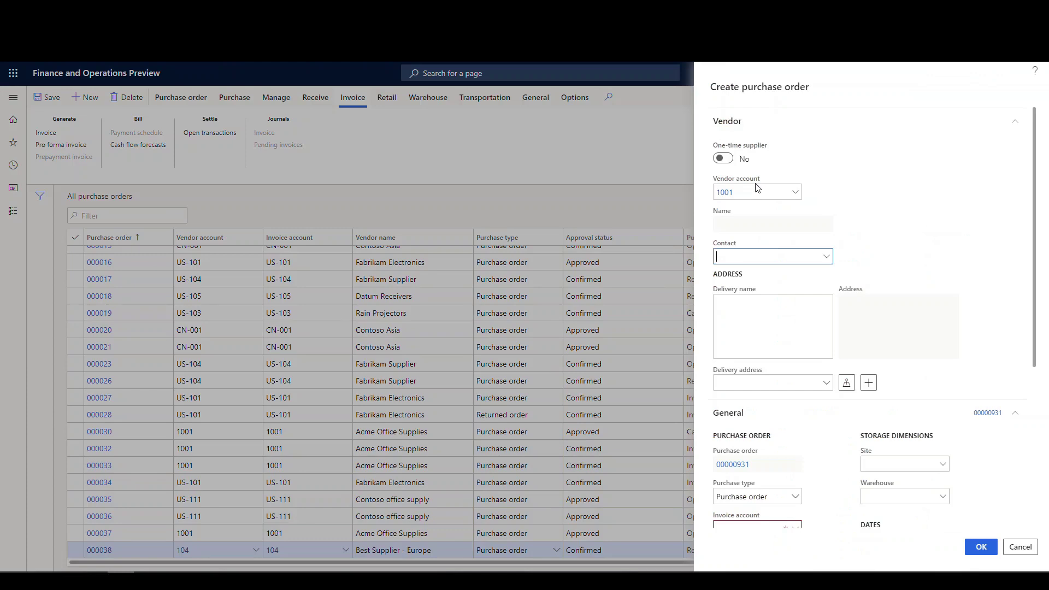
left_click(872, 464)
type("1")
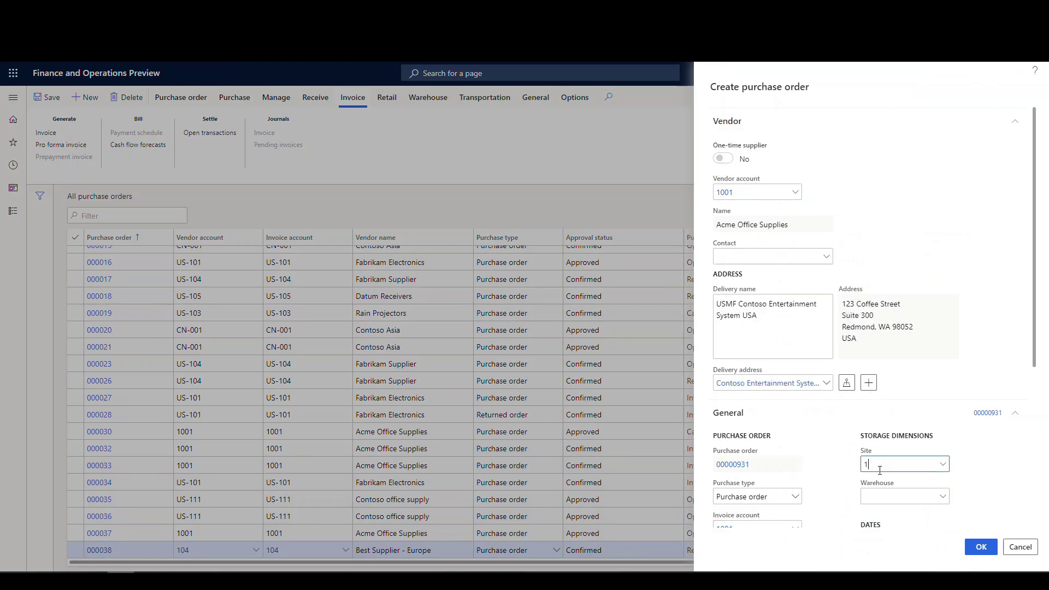
key("Tab")
type("13")
key("Tab")
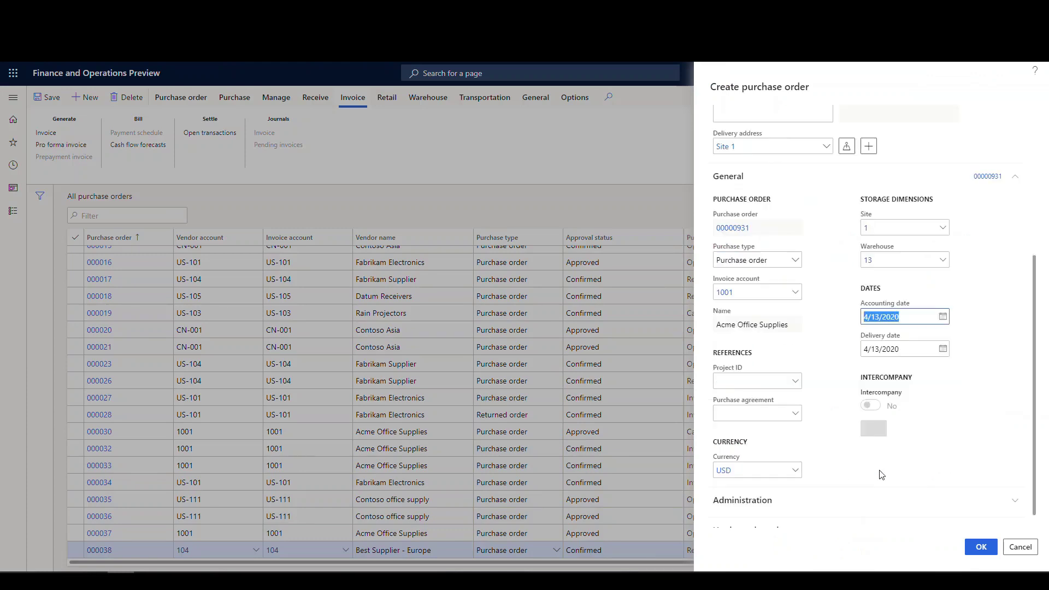
left_click(978, 547)
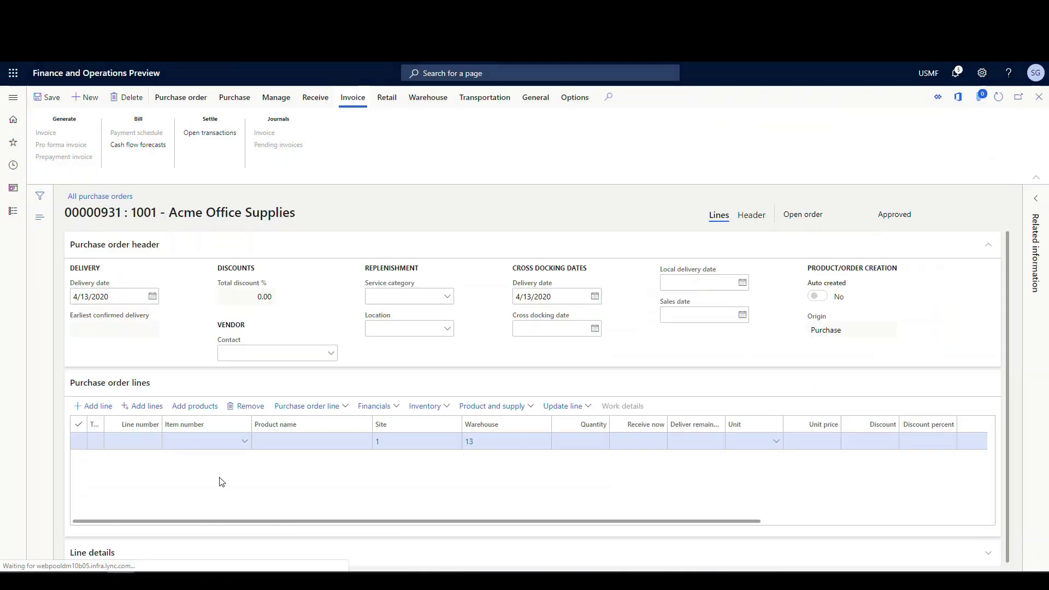
Add an order line of 10 item A0001 (HDMI 6' Cables) at unit price 100.00, then confirm the order
left_click(187, 441)
type("a0001")
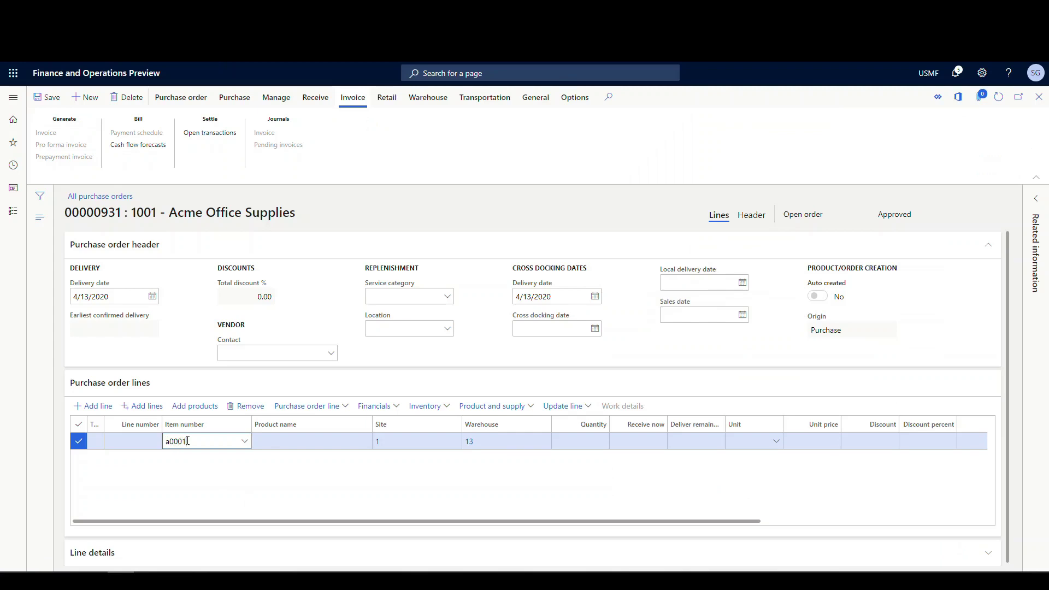
key("Tab")
key("Tab")
key("Tab")
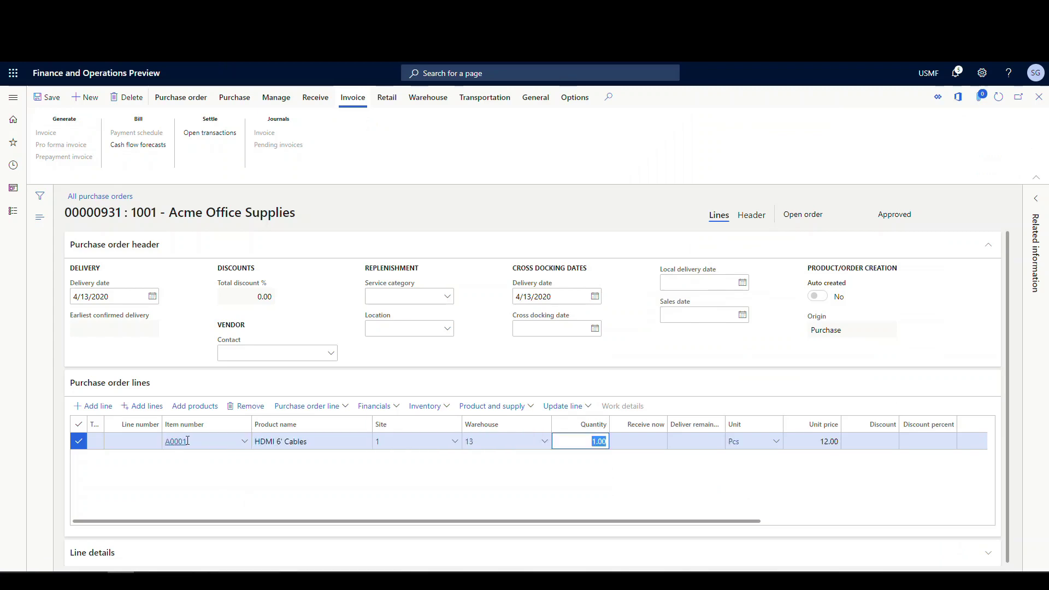
type("10")
key("Tab")
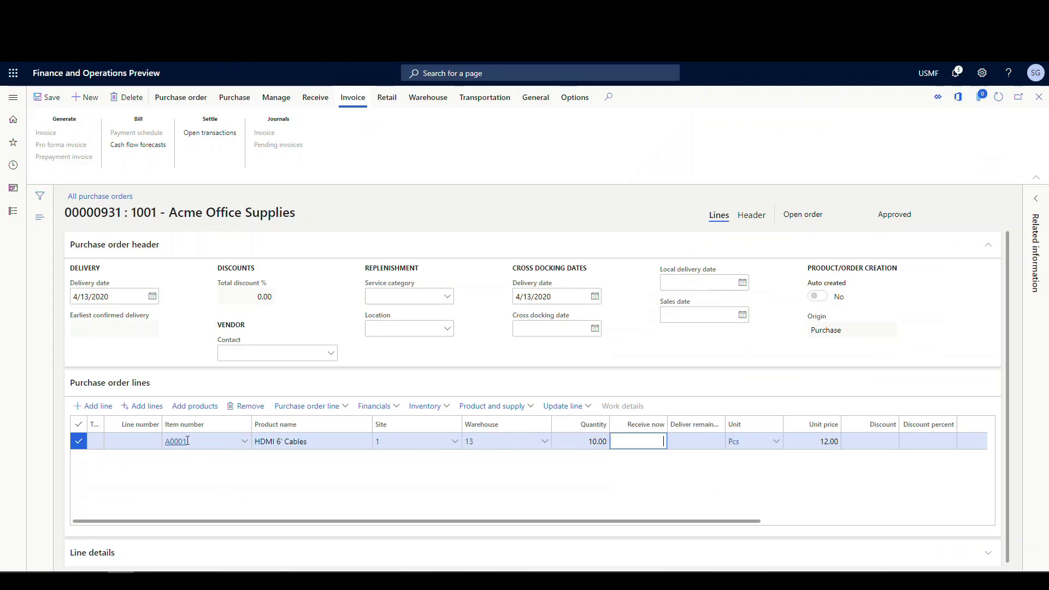
key("Tab")
key("Tab")
type("100")
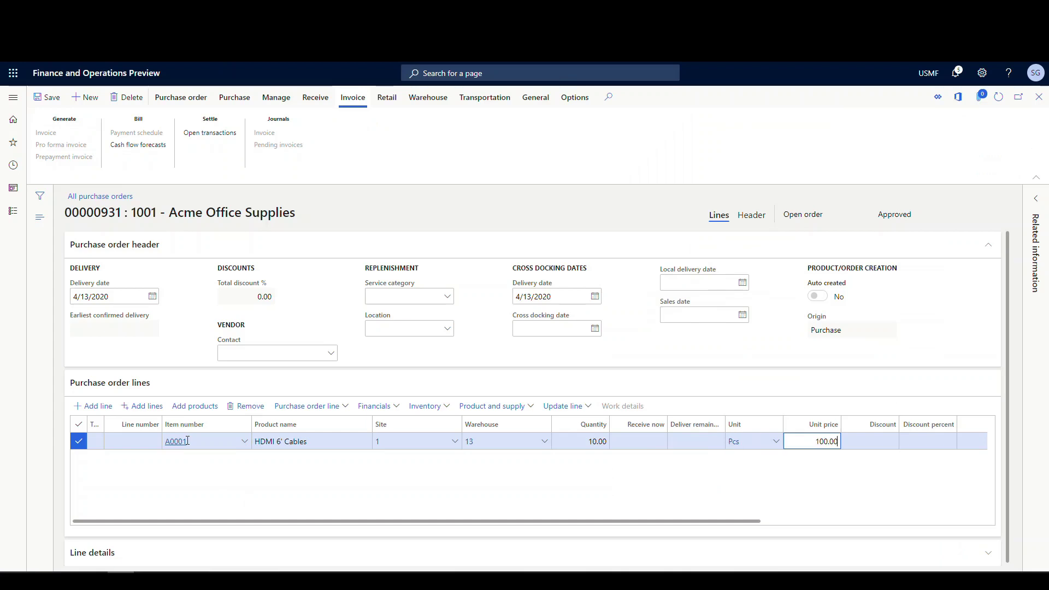
key("Tab")
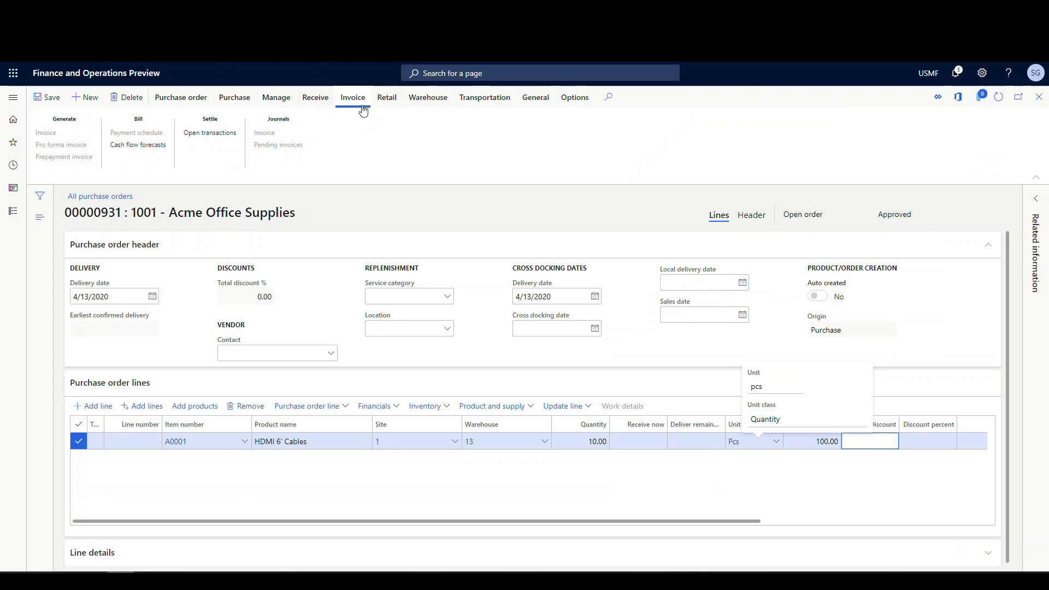
left_click(239, 106)
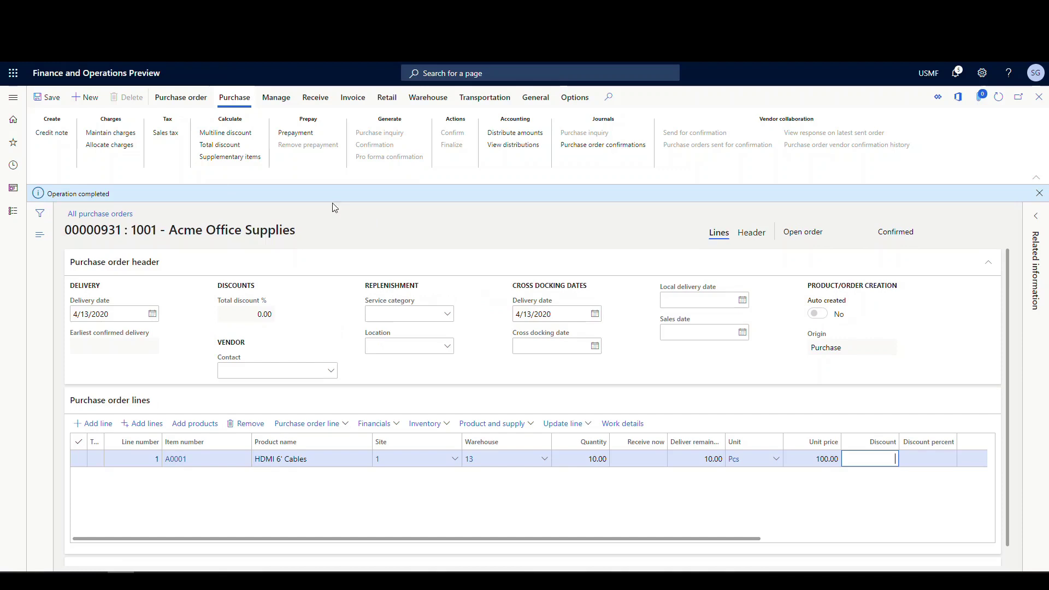
Add a saved '100% Prepayment' of 100 percent in the PrePayment category to the order
left_click(295, 134)
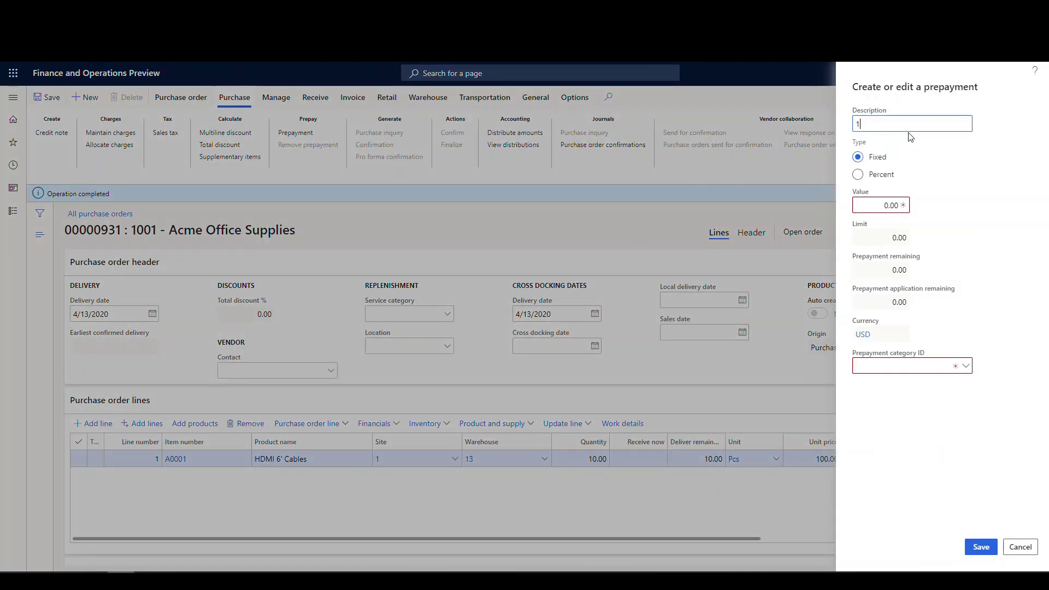
type("100% Prepah")
key("BackSpace")
key("BackSpace")
key("BackSpace")
left_click(858, 174)
left_click(866, 205)
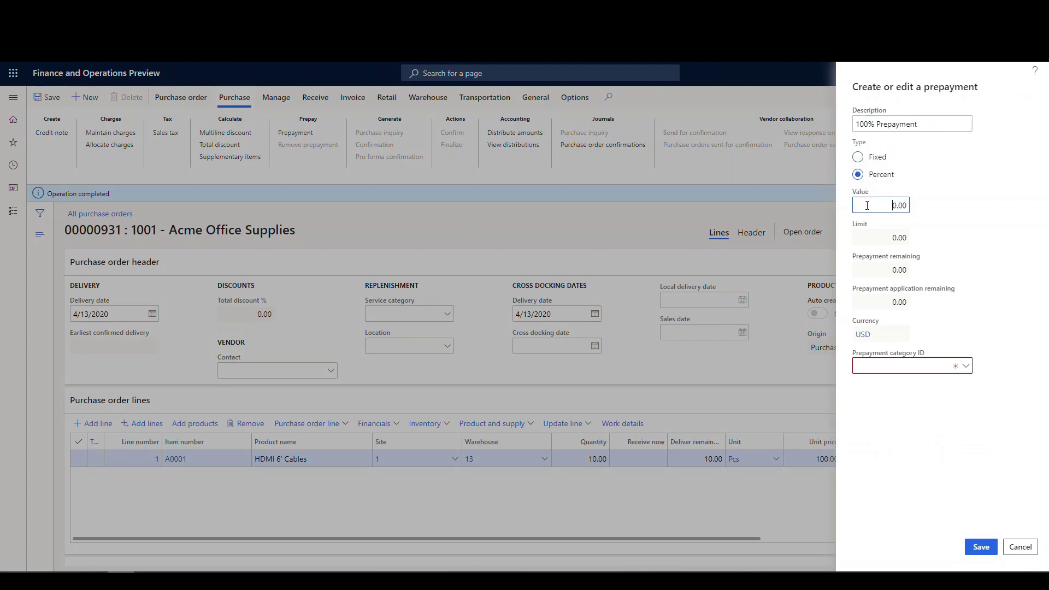
key("Tab")
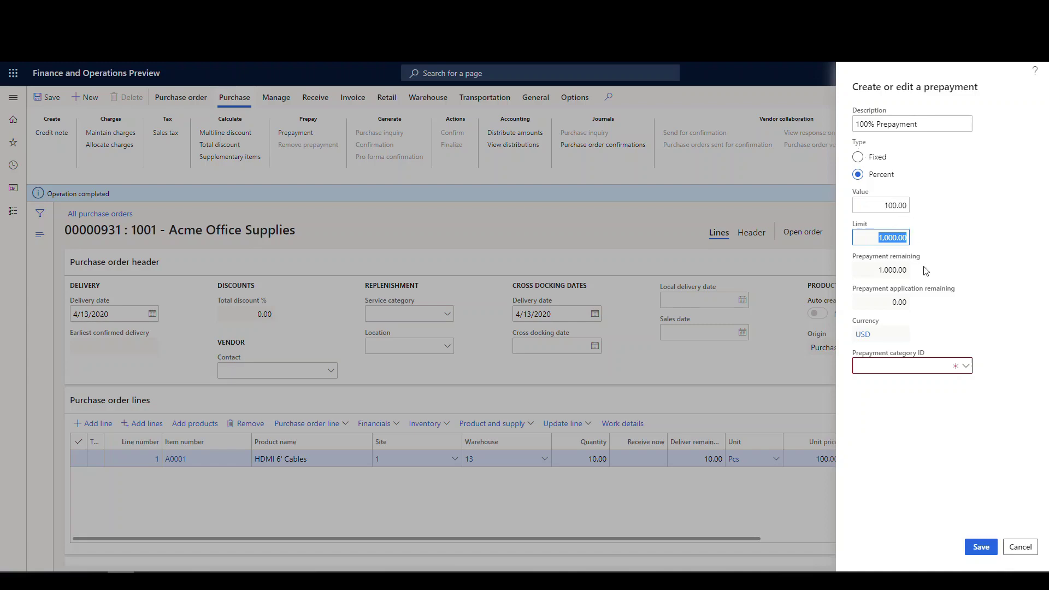
left_click(966, 368)
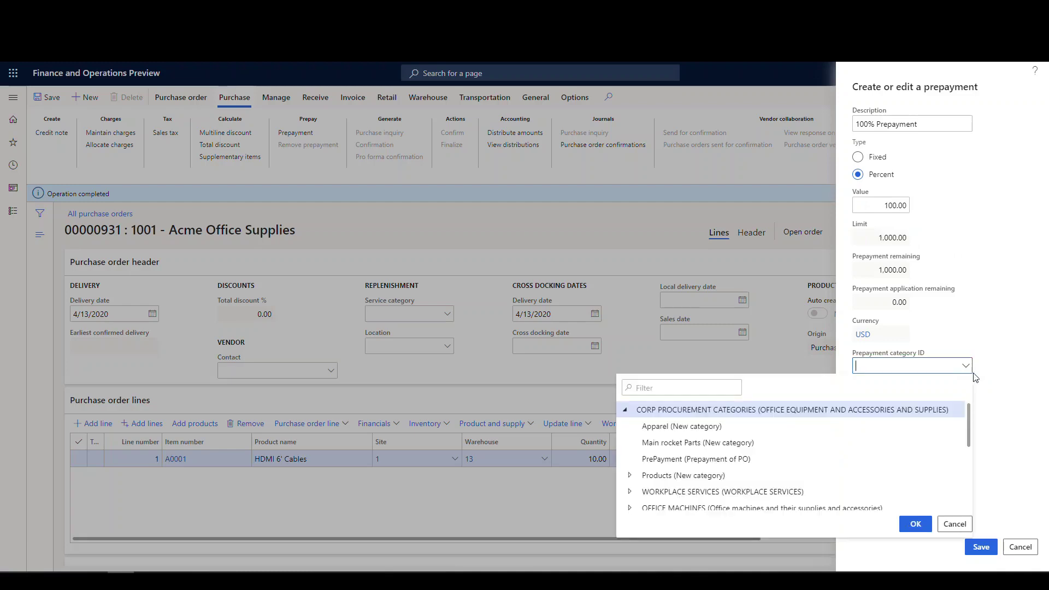
left_click(751, 462)
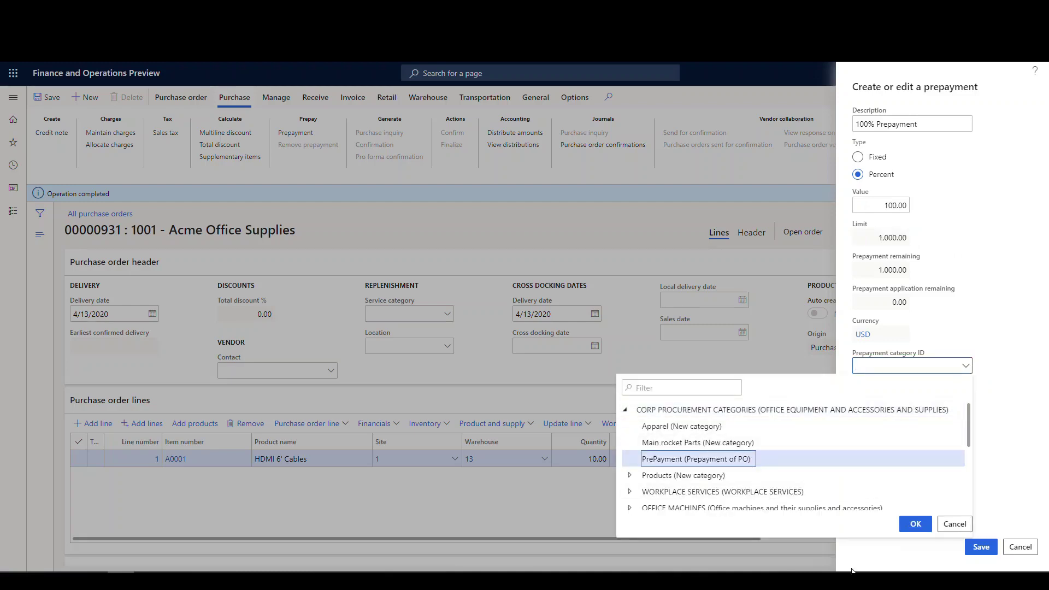
left_click(915, 524)
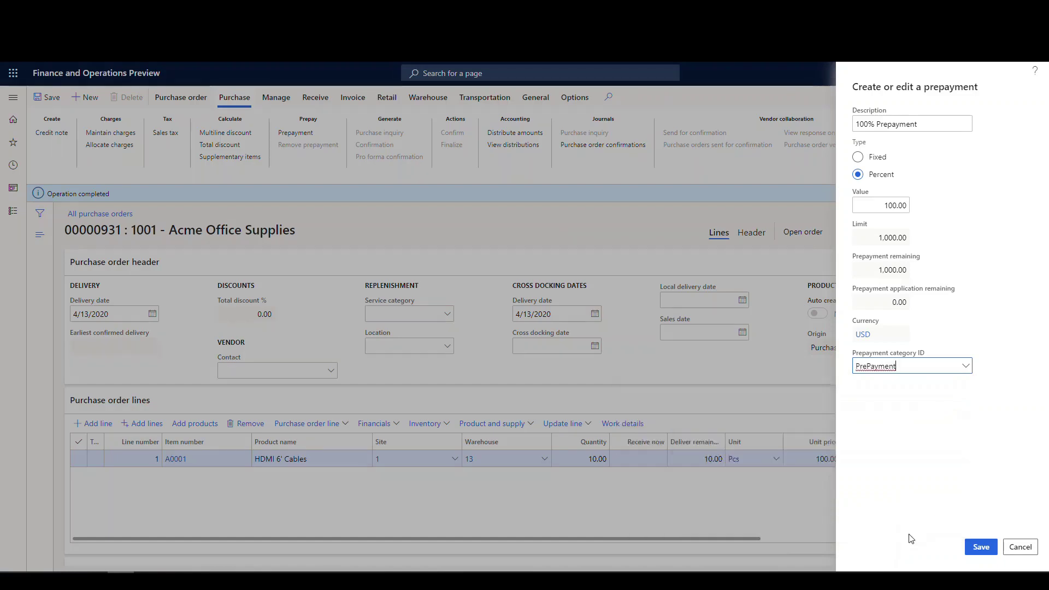
left_click(980, 547)
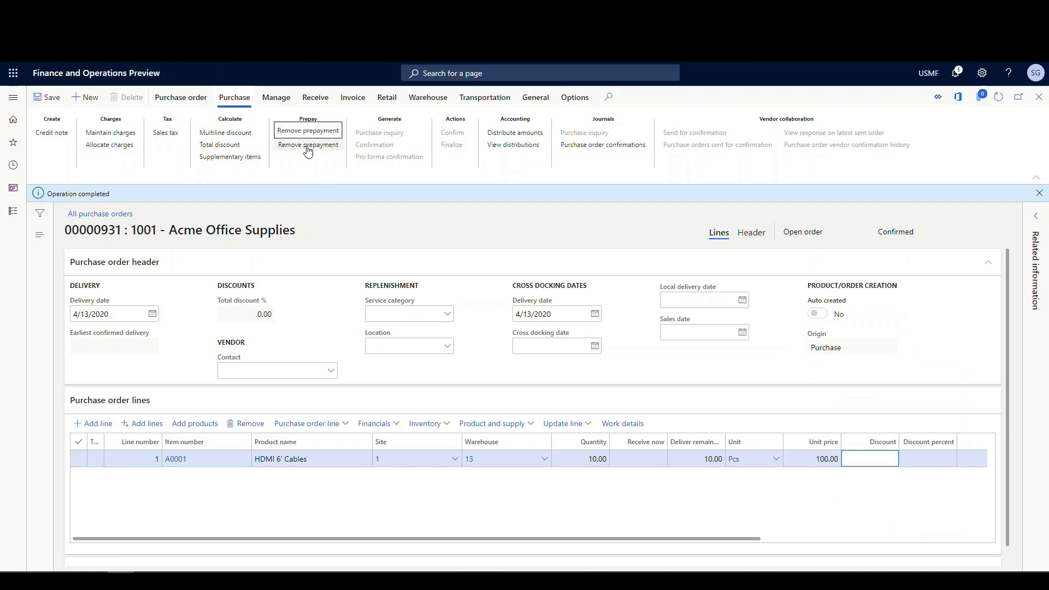
Post a 'Prepayment Invoice' dated 4/13/2020 for the order, then go to Open prepayments
left_click(353, 97)
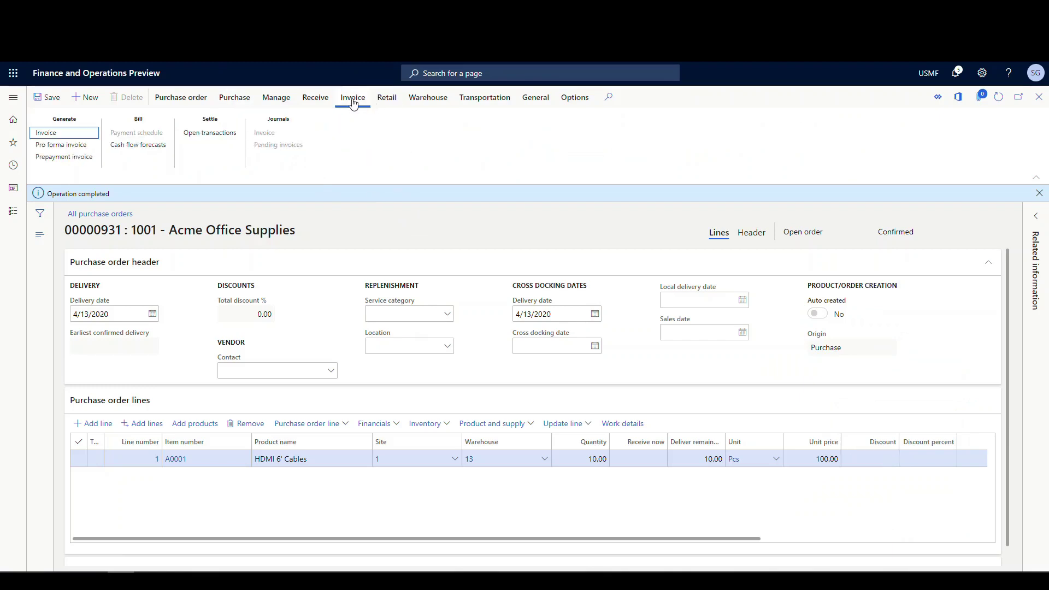
left_click(56, 161)
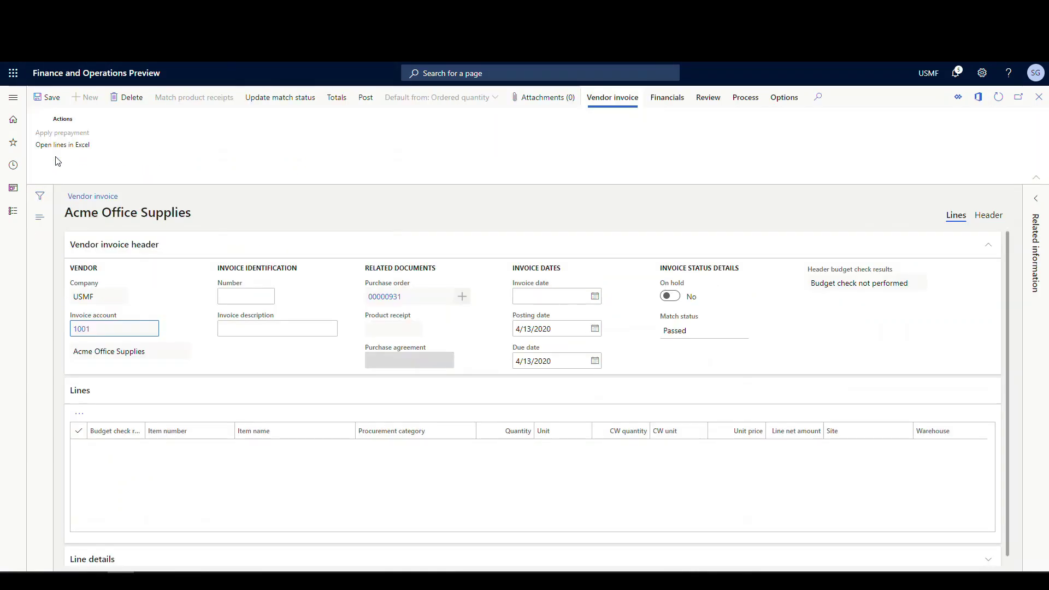
left_click(242, 293)
type("1")
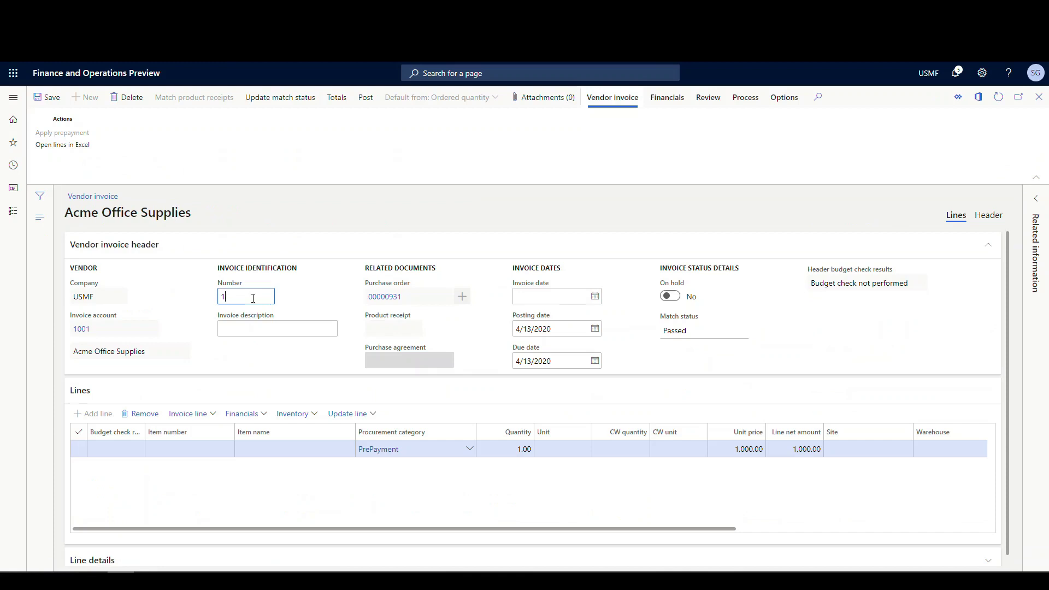
type("32165951")
left_click(248, 327)
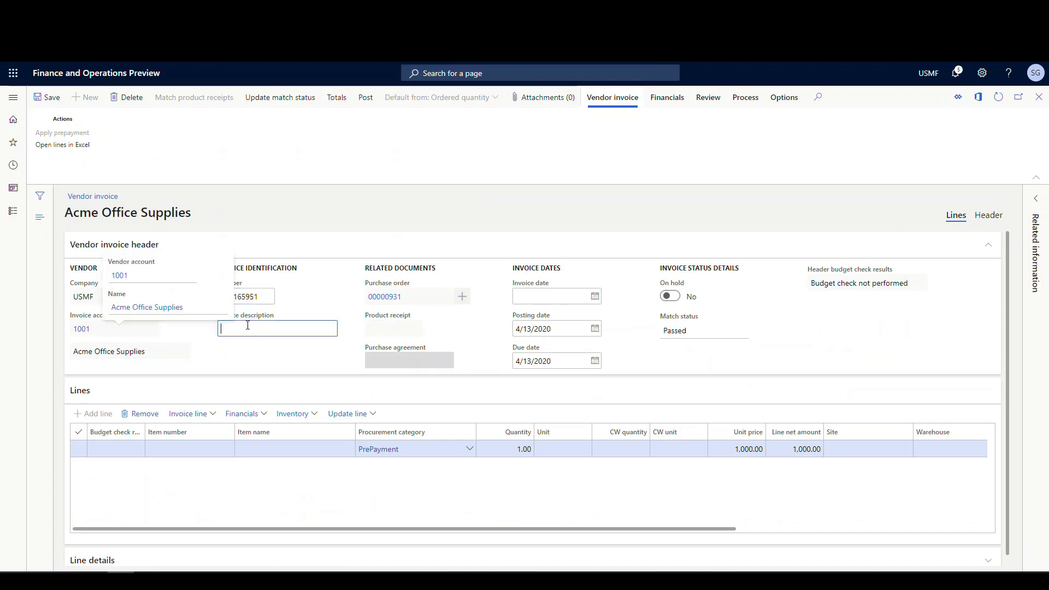
type("Prepayment Invoice")
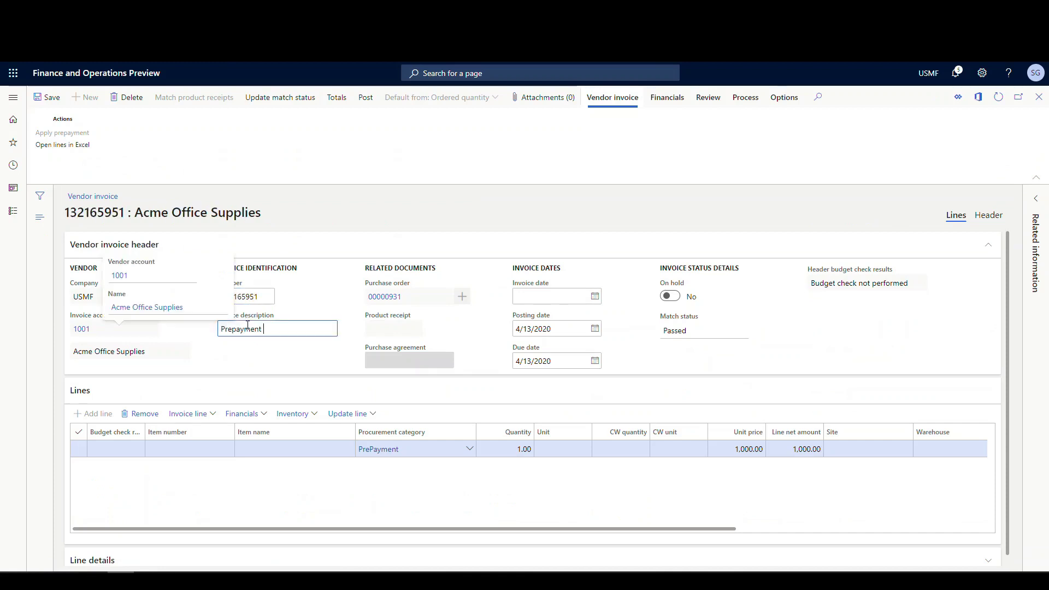
left_click(595, 297)
left_click(553, 403)
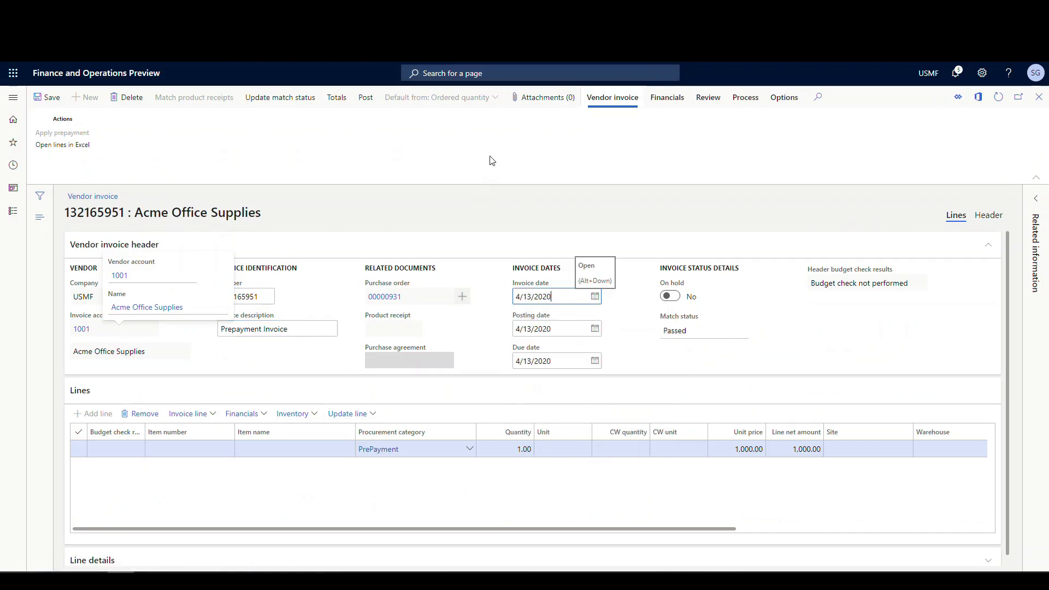
left_click(367, 101)
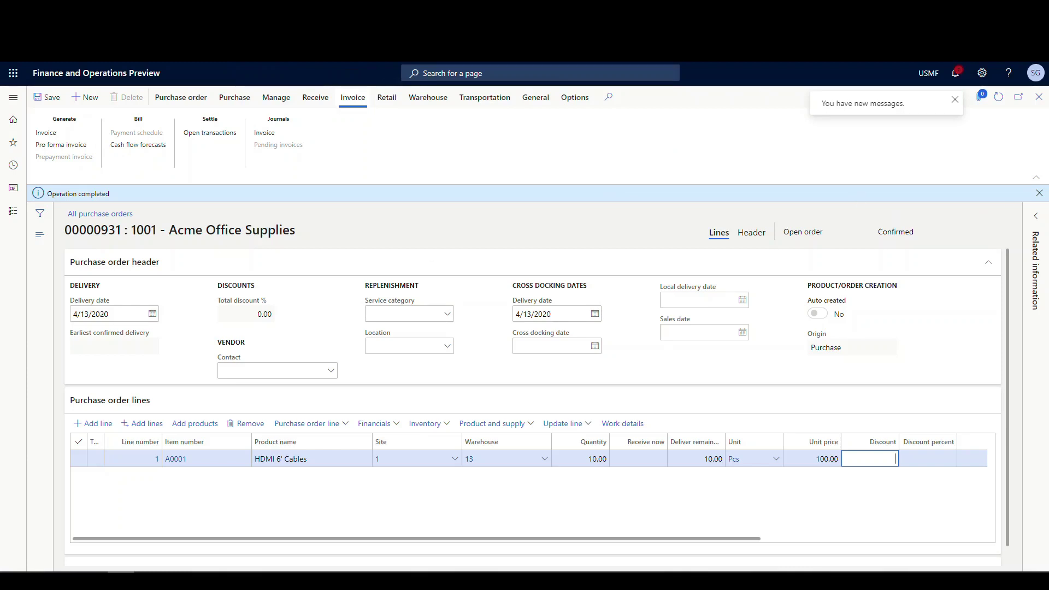
left_click(14, 98)
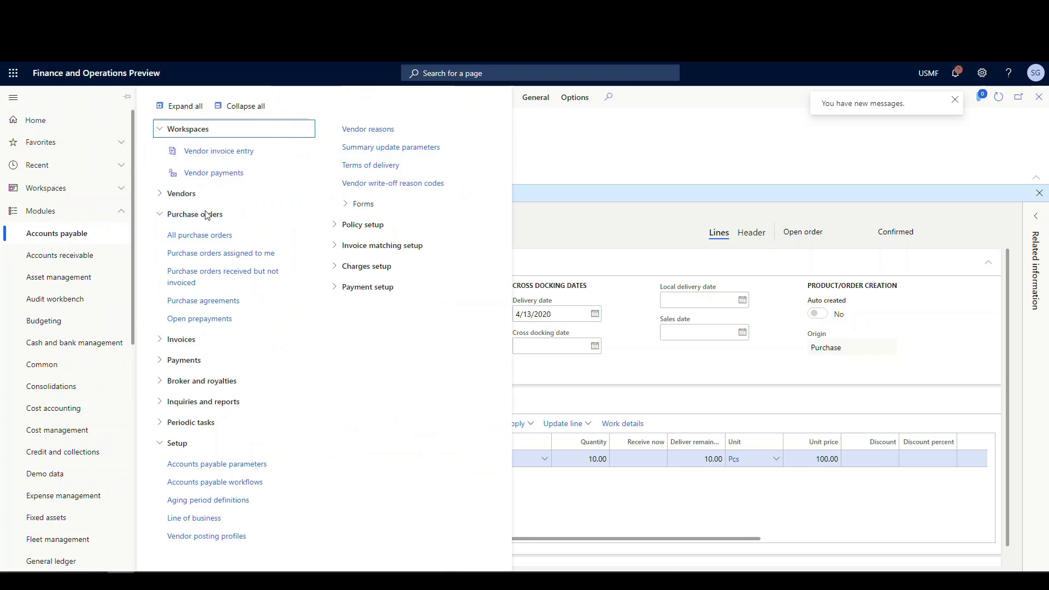
left_click(224, 324)
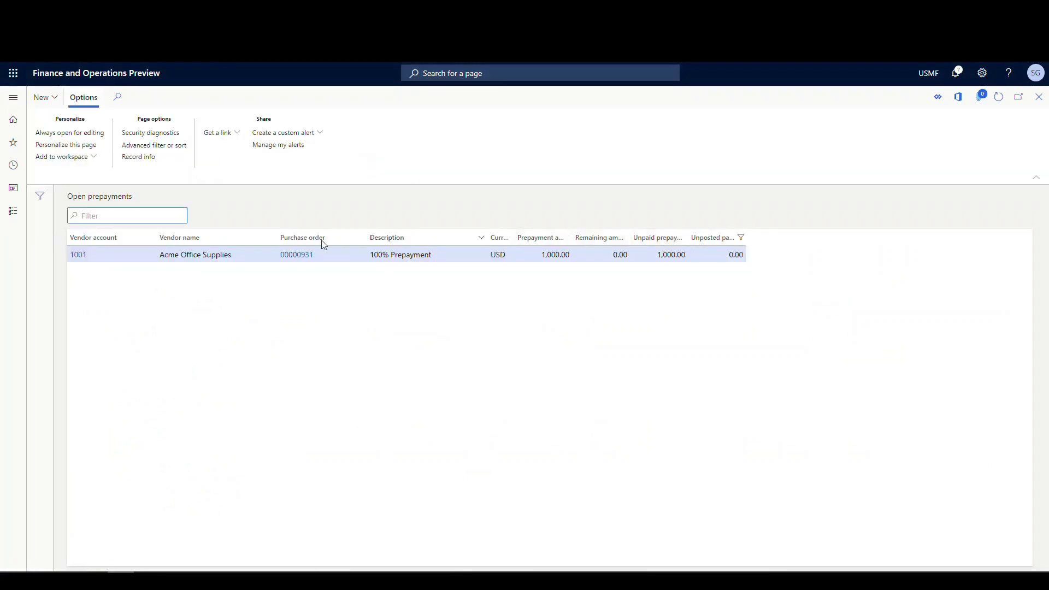
Create a VendPay vendor payment journal from Open prepayments and show its lines
left_click(58, 103)
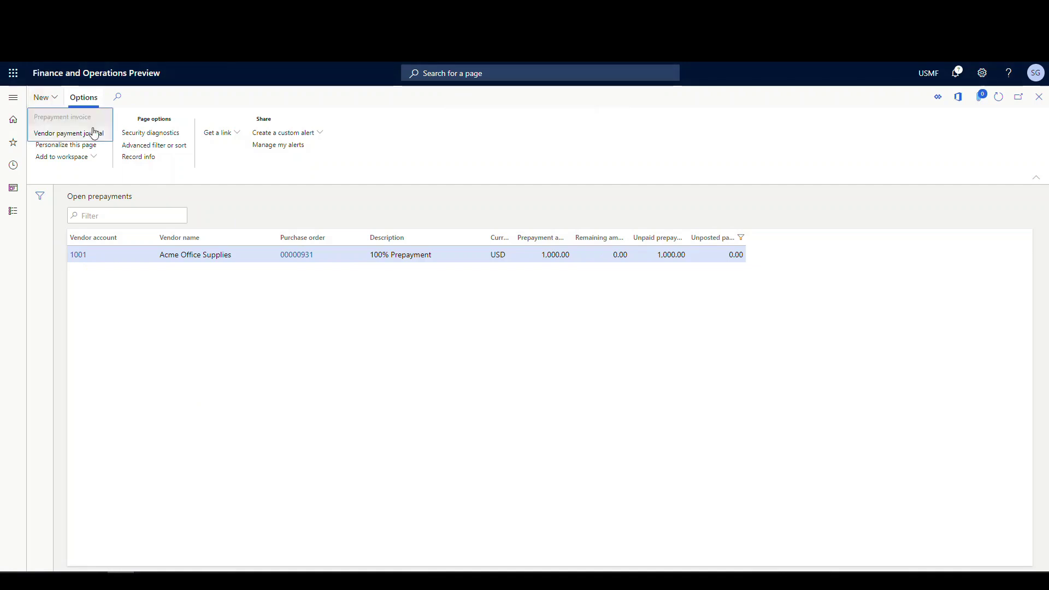
left_click(89, 134)
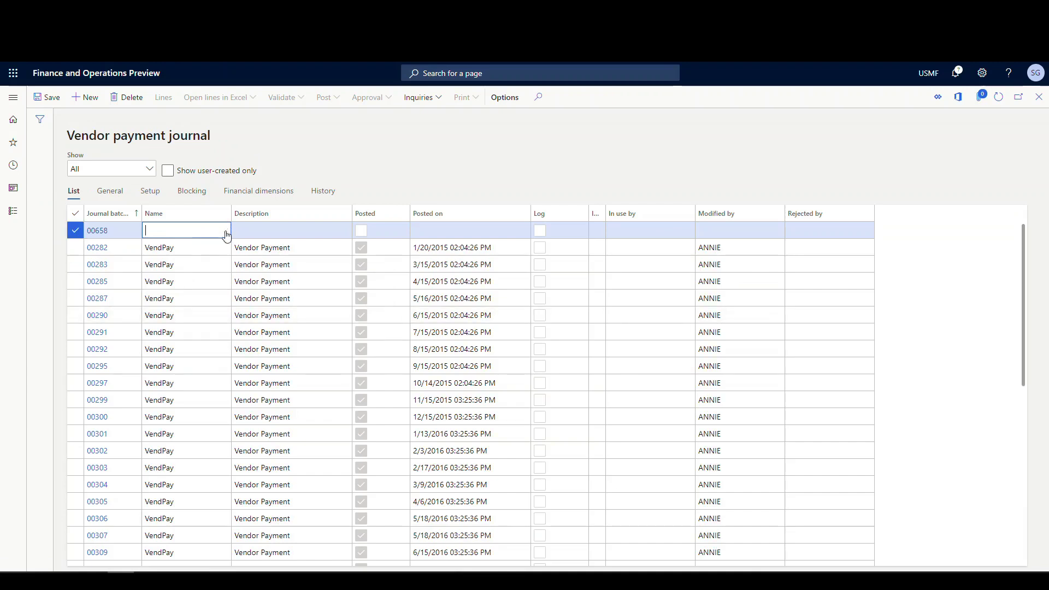
left_click(225, 231)
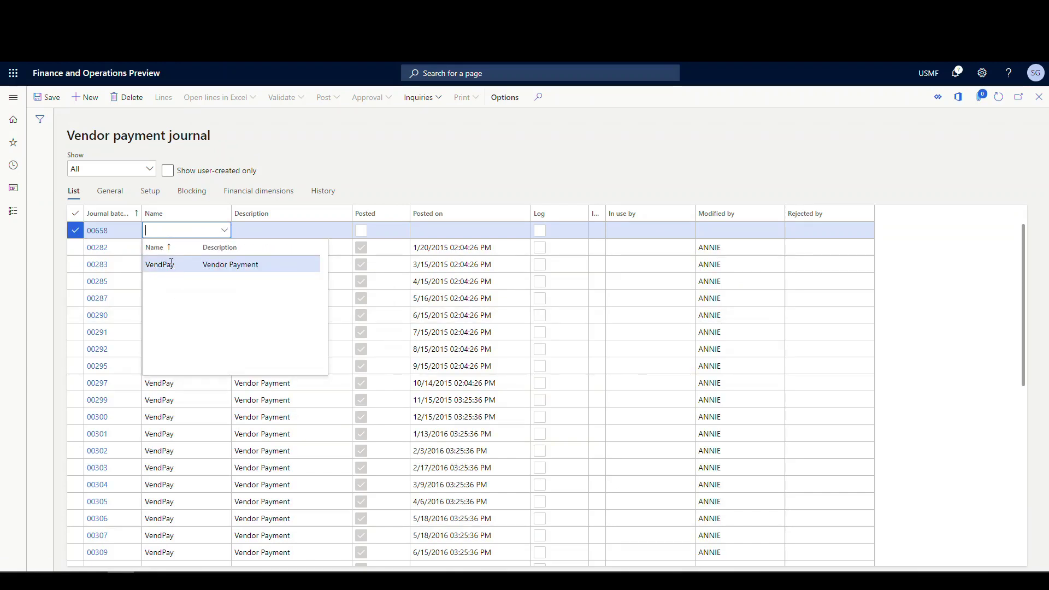
left_click(171, 264)
left_click(164, 101)
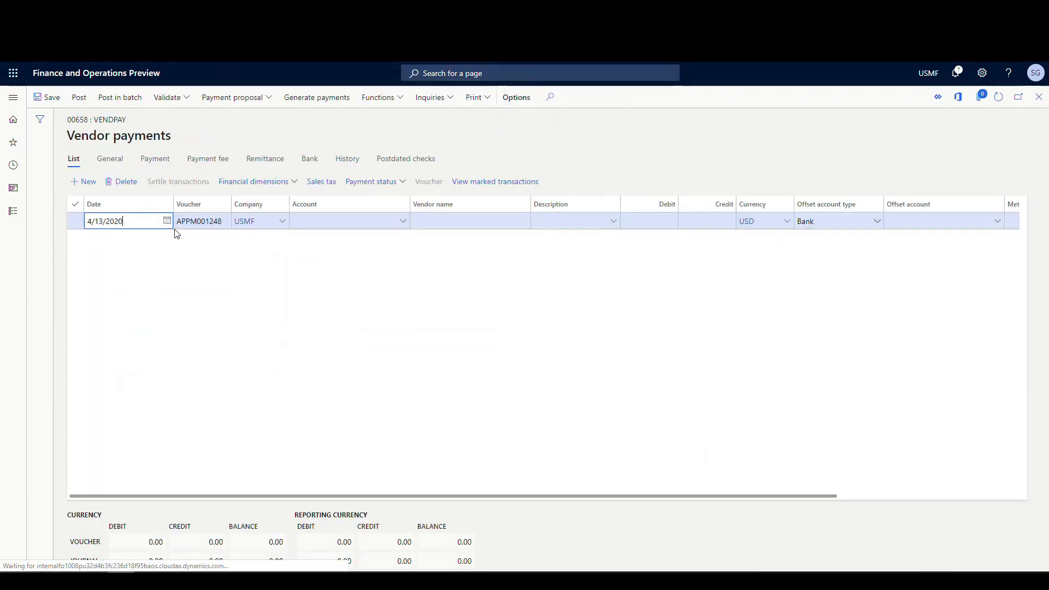
Run a payment proposal with the default criteria
left_click(271, 99)
left_click(263, 116)
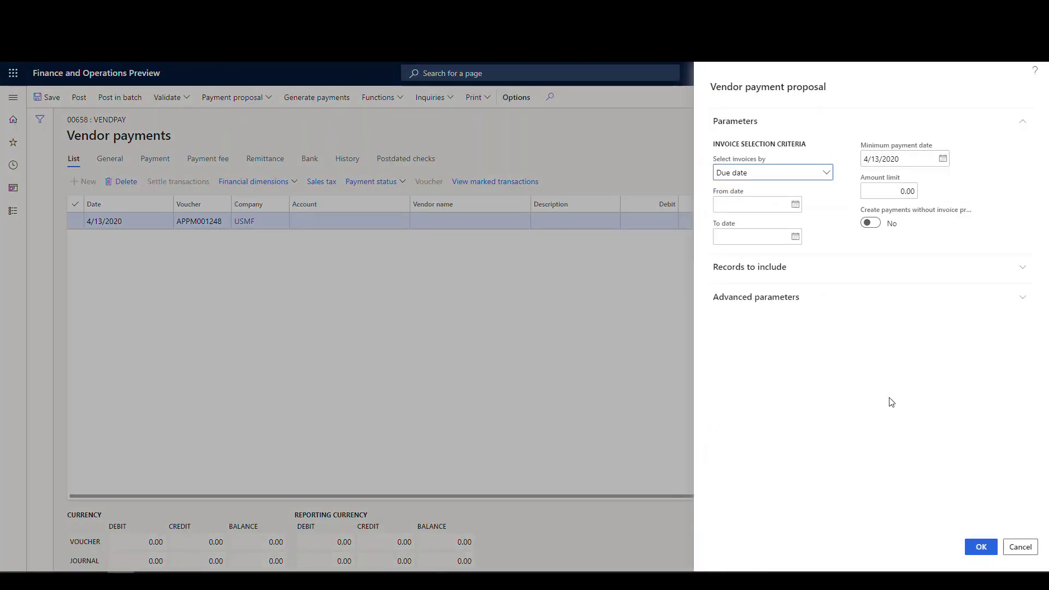
left_click(979, 548)
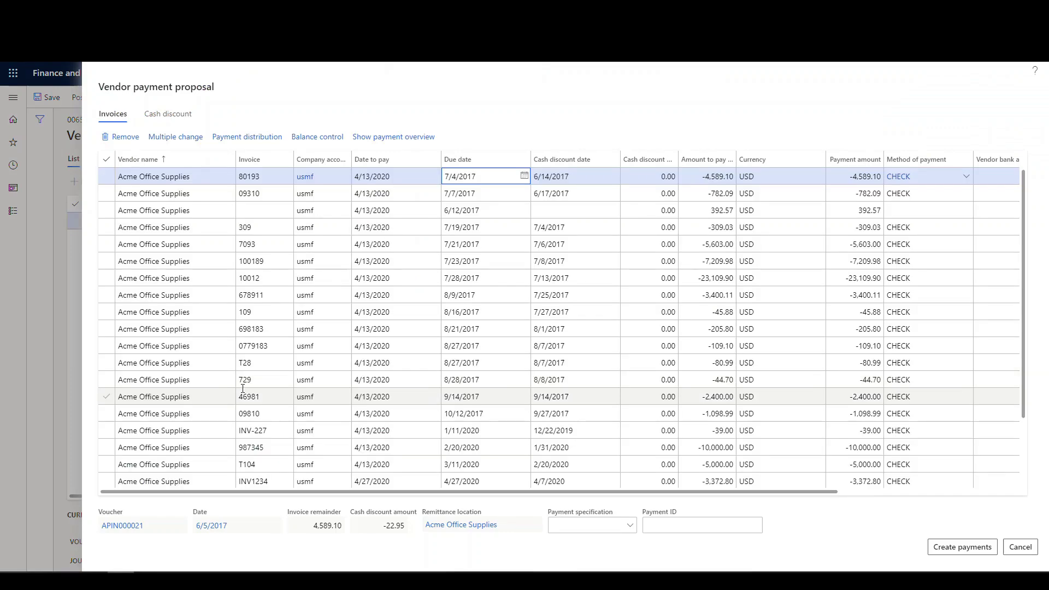
Remove every invoice except the prepayment invoice and create the 1,000.00 payment line
scroll(243, 388, "down", 2)
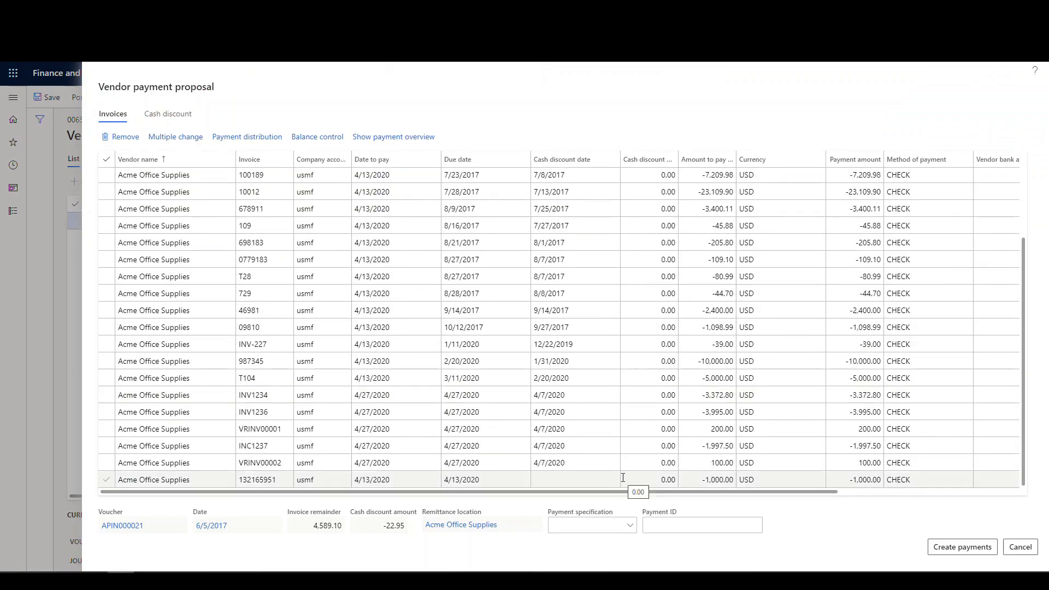
scroll(211, 374, "up", 2)
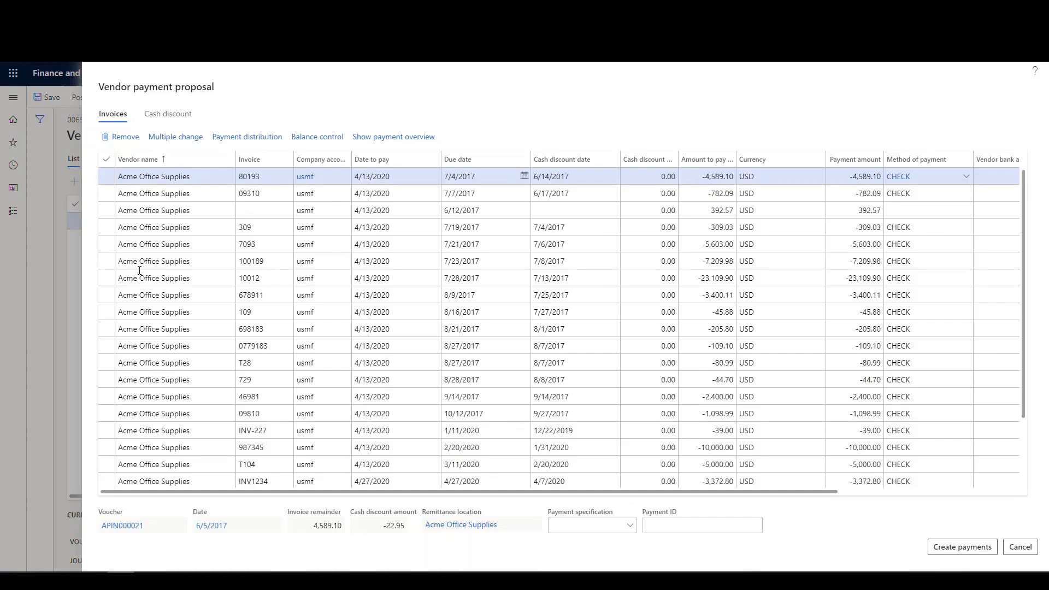
key("ctrl+a")
scroll(141, 274, "down", 2)
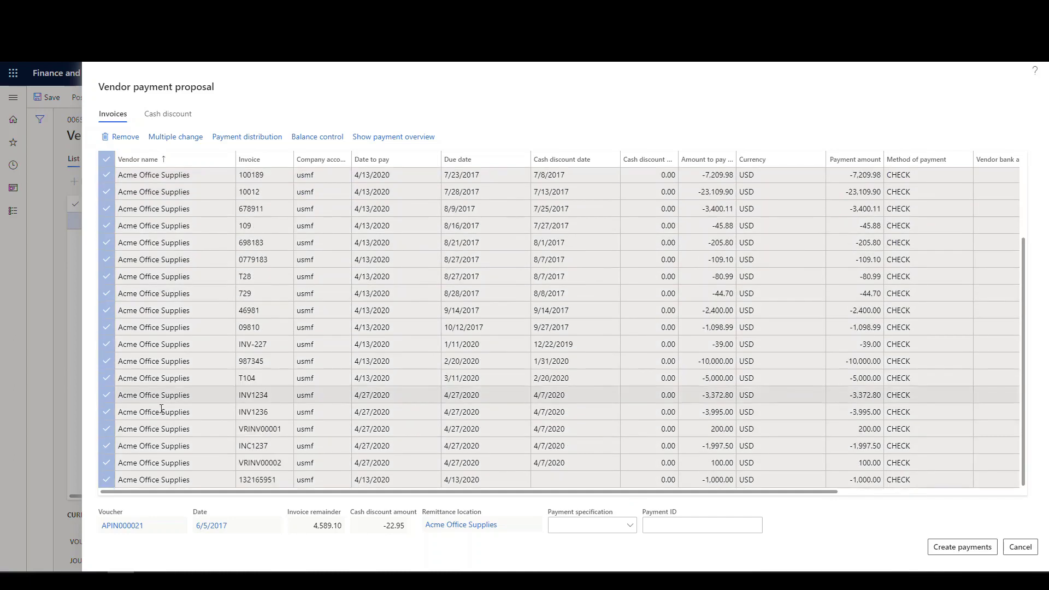
left_click(109, 479)
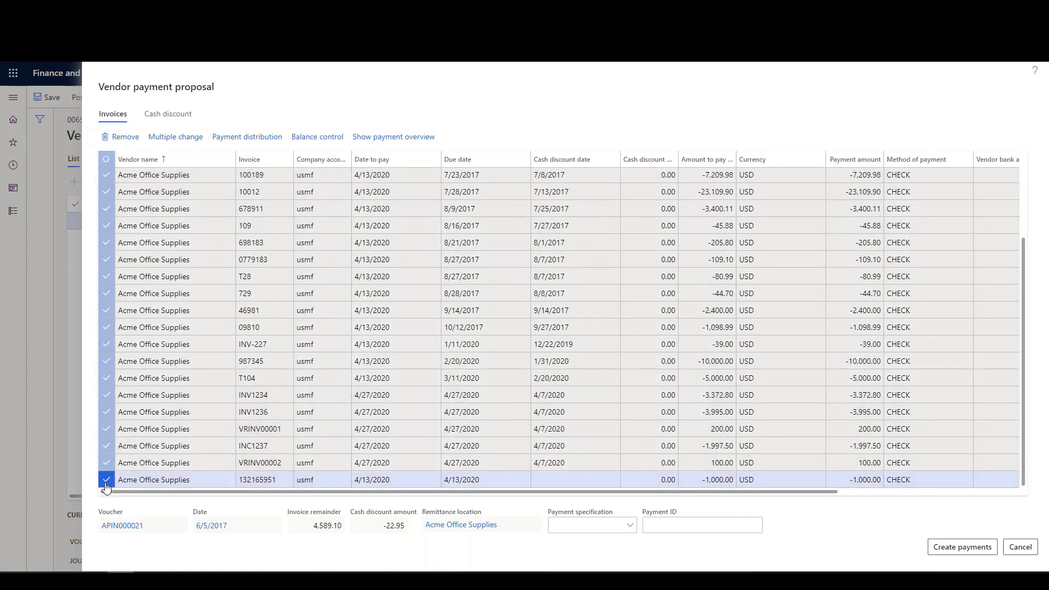
left_click(126, 138)
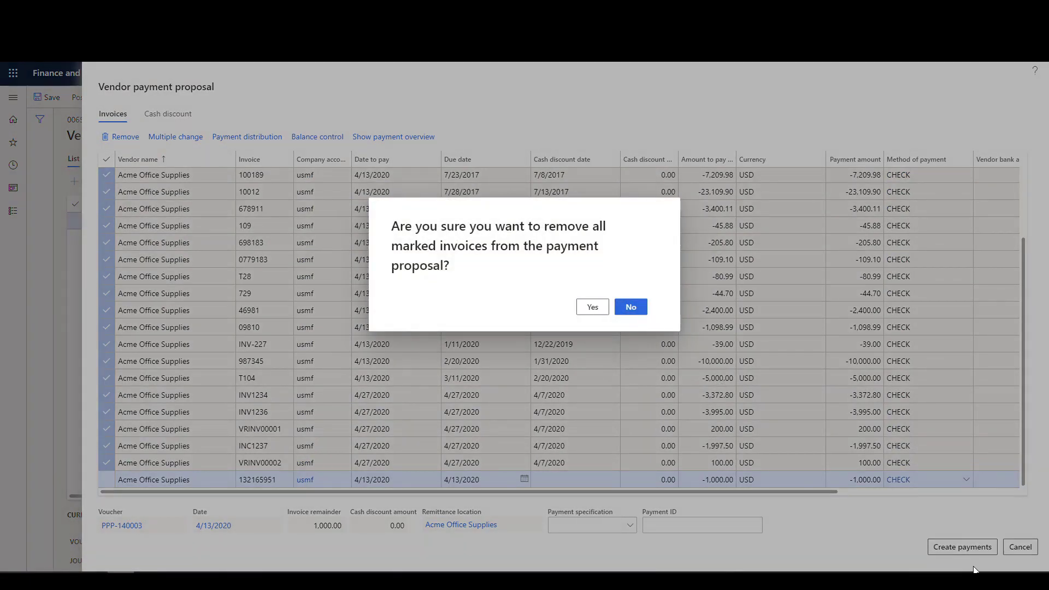
key("Return")
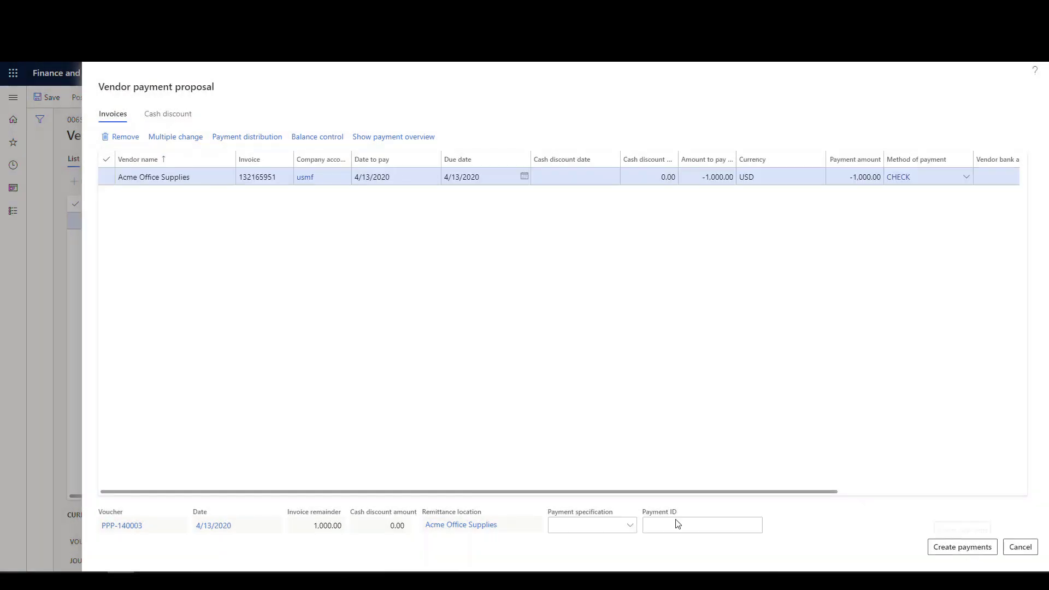
key("Return")
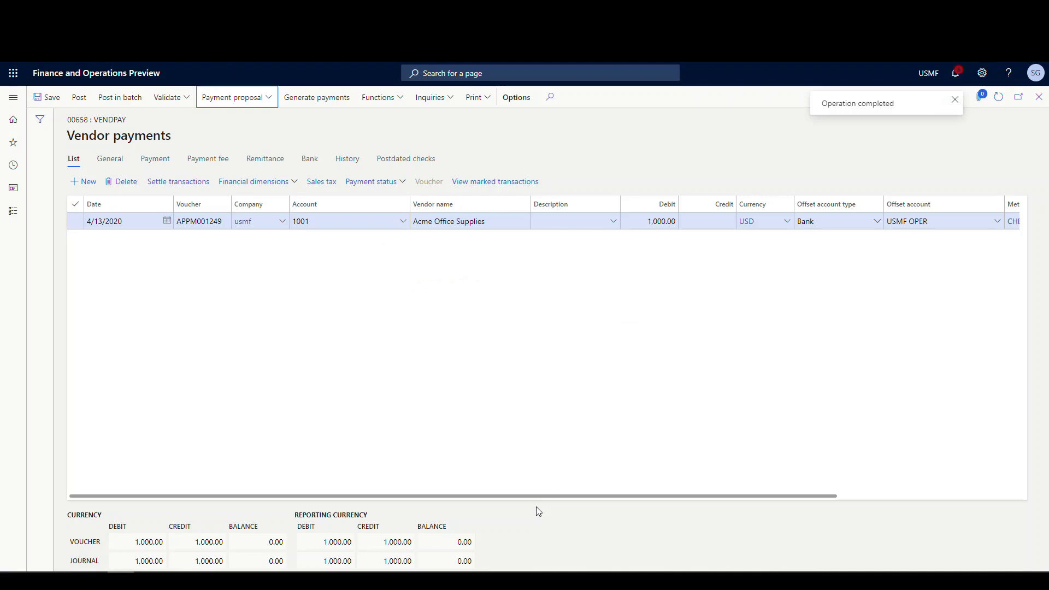
Generate the check payment to Acme Office Supplies, dismiss the printer error, and post journal 00658
left_click(317, 98)
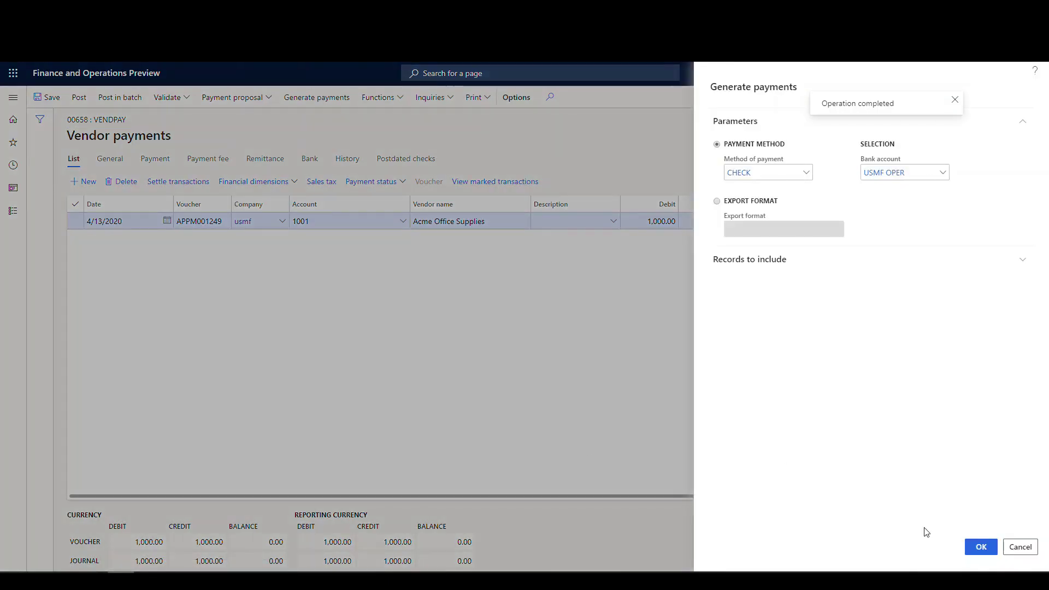
left_click(980, 547)
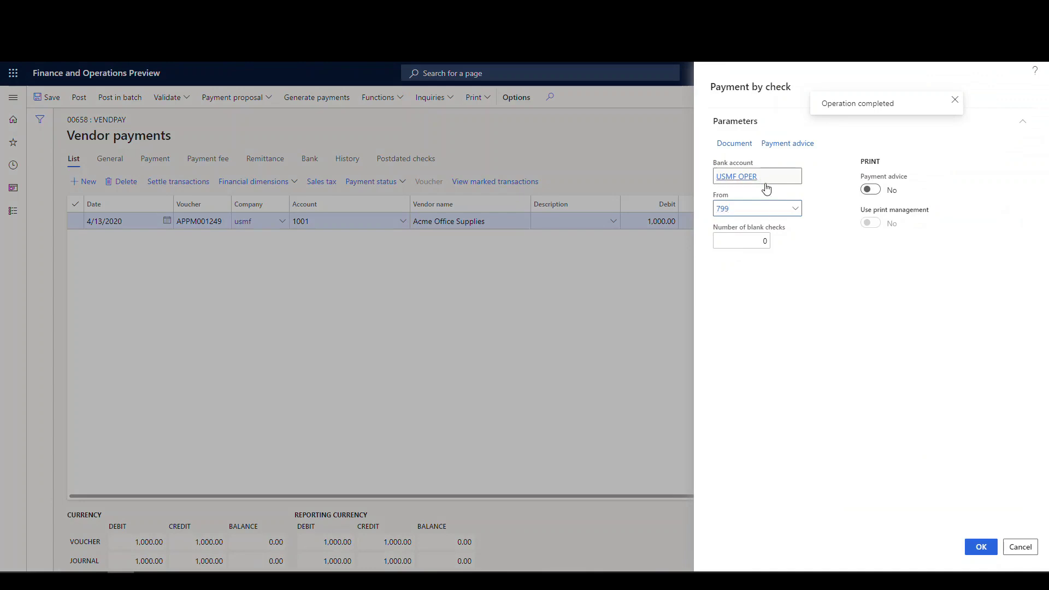
left_click(982, 548)
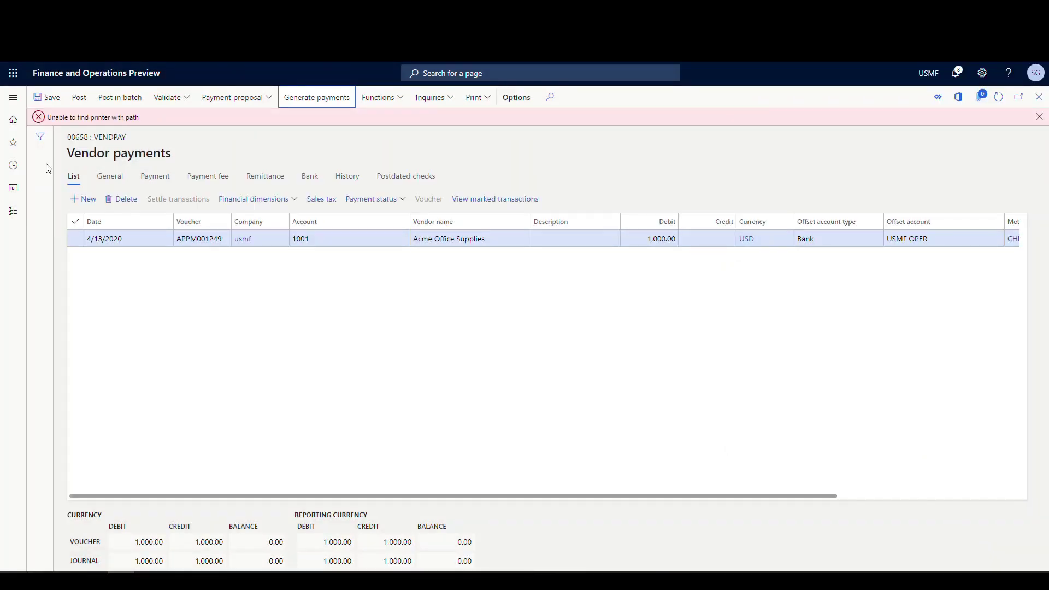
left_click(1040, 117)
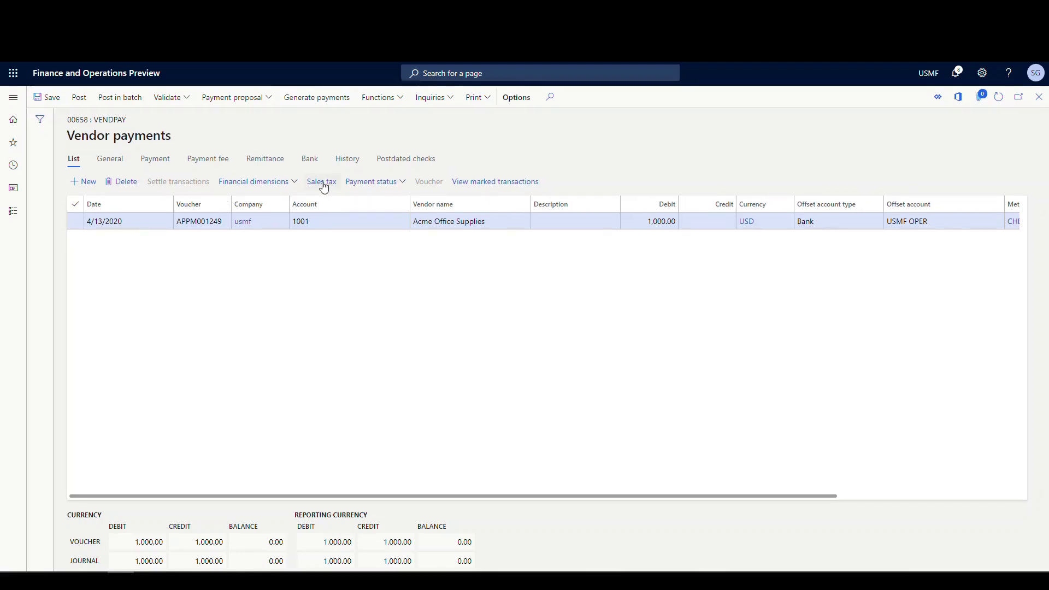
left_click(79, 100)
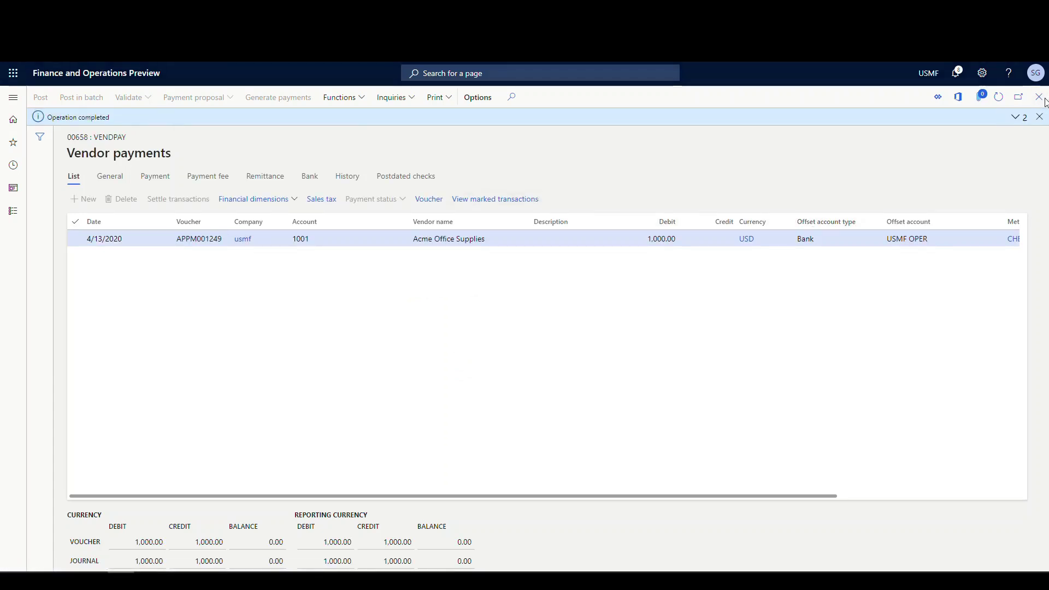
left_click(1040, 100)
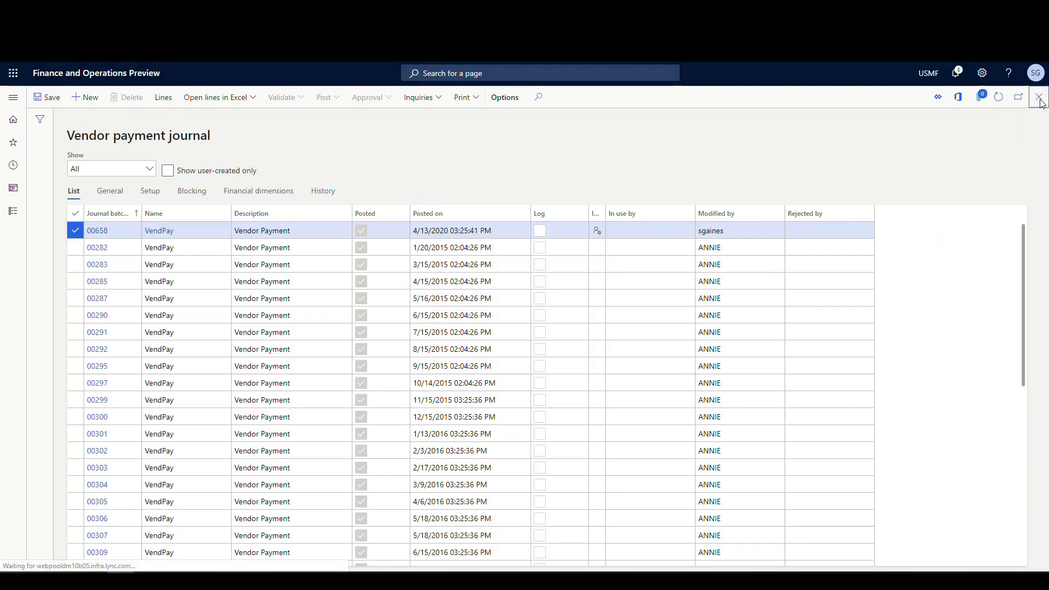
Refresh Open prepayments and select PO 00000931, showing 0.00 unpaid and 1,000.00 paid
left_click(1041, 102)
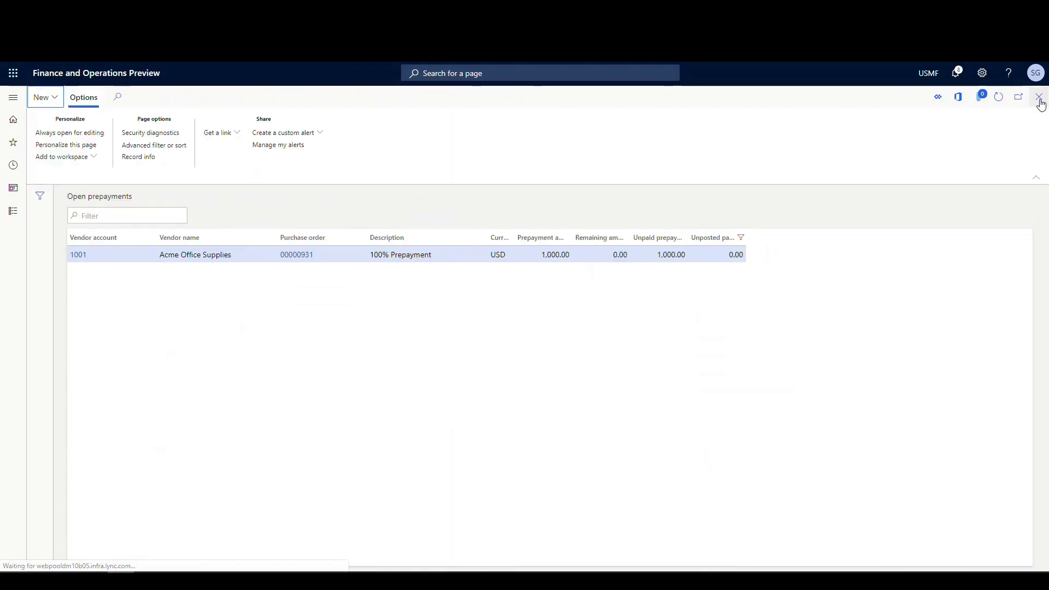
left_click(1000, 98)
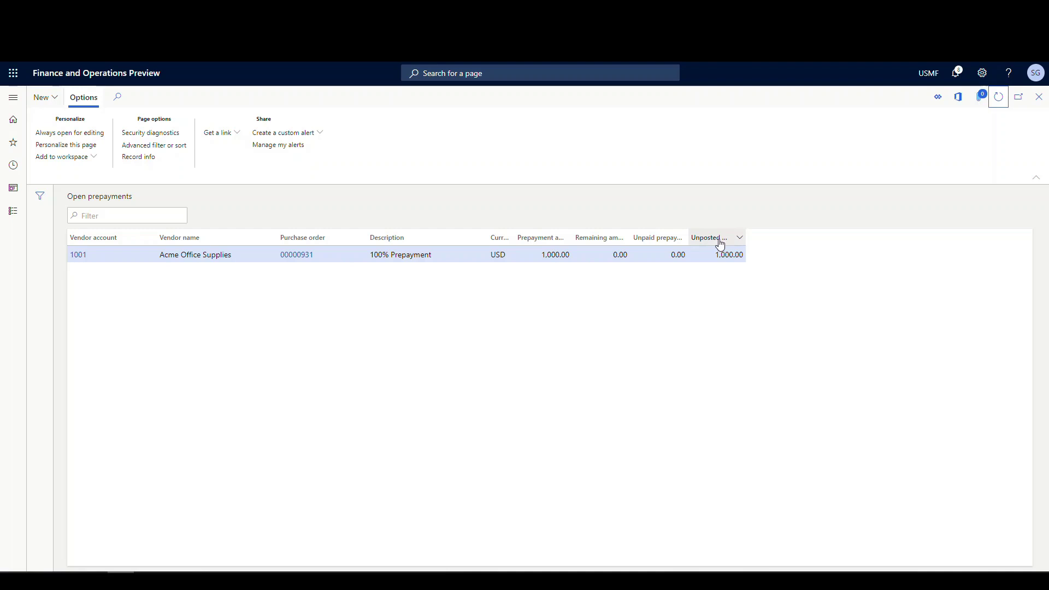
mouse_move(714, 245)
left_click(297, 255)
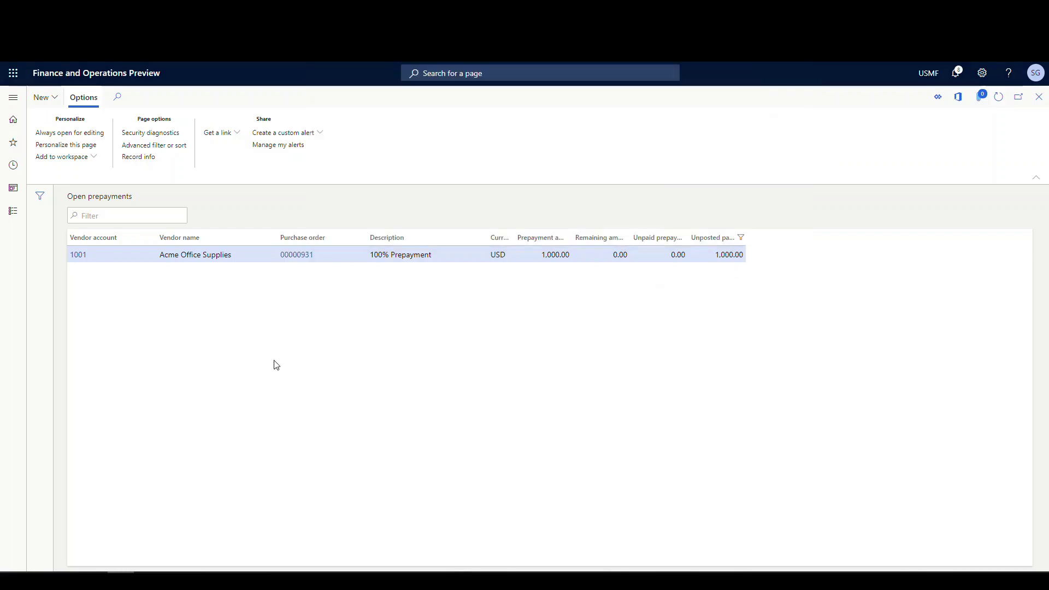
Post product receipt 321651 for purchase order 00000931
left_click(291, 256)
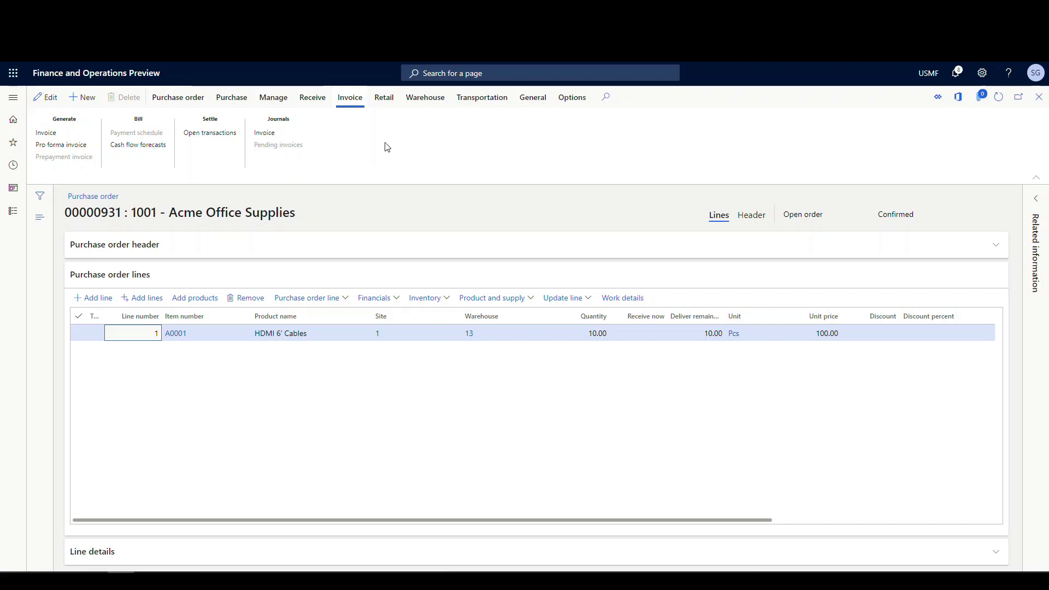
left_click(315, 100)
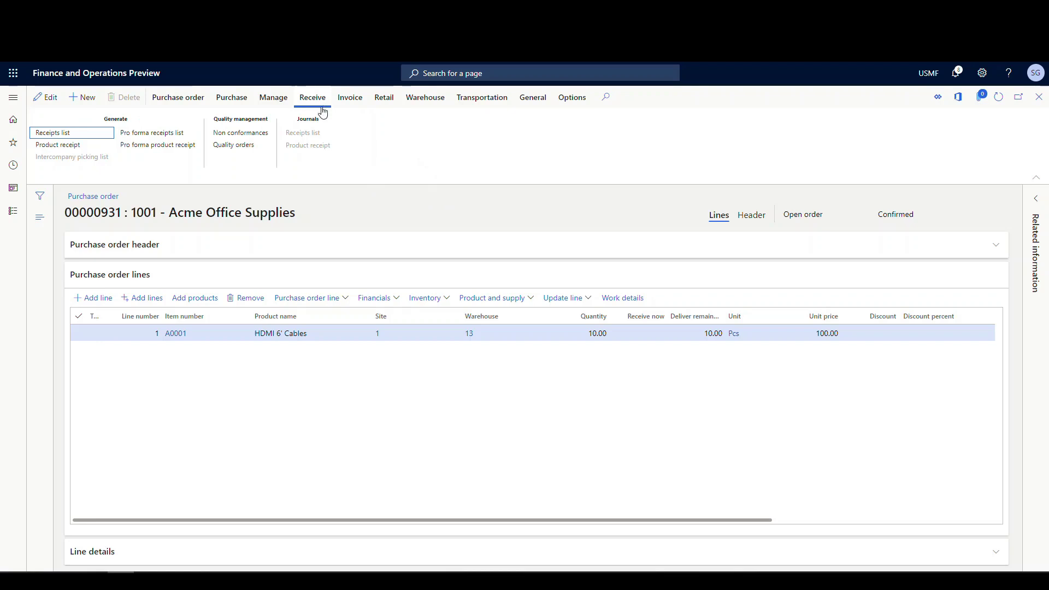
left_click(70, 146)
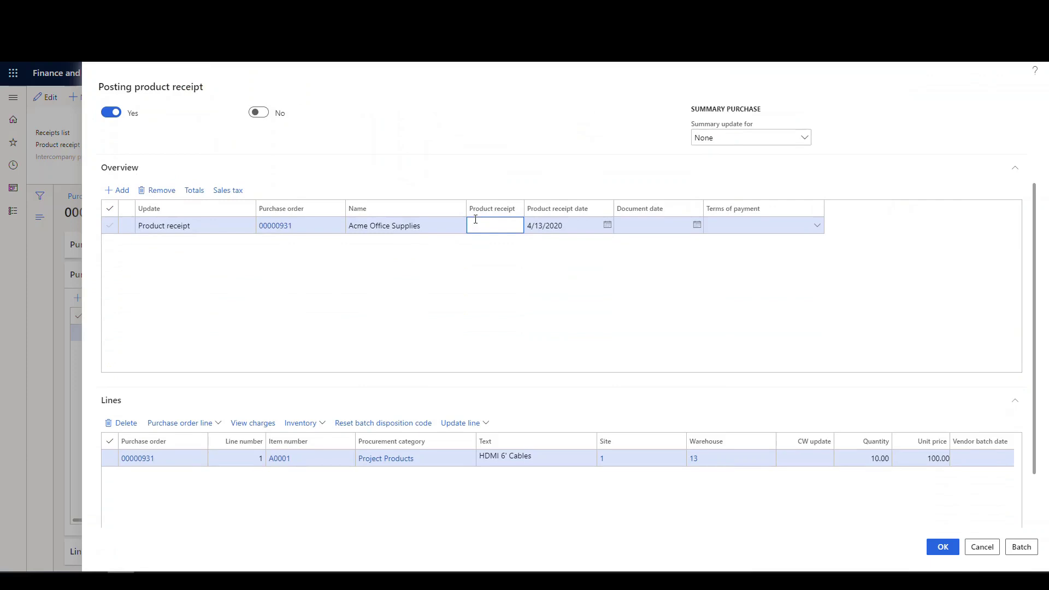
type("321651")
left_click(940, 547)
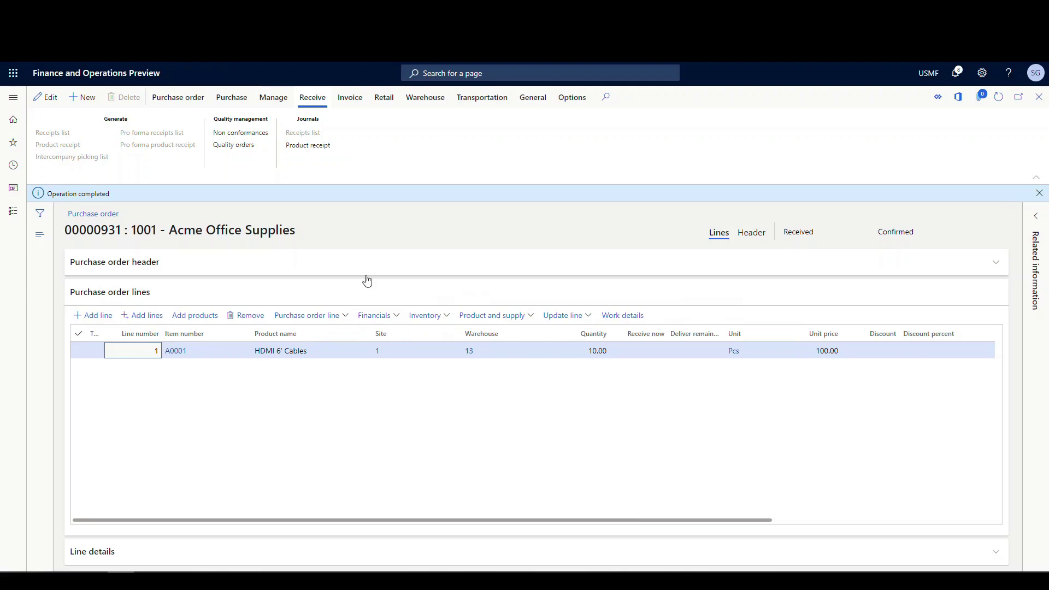
Generate a vendor invoice for PO 00000931 and apply its 1,000.00 prepayment
left_click(353, 101)
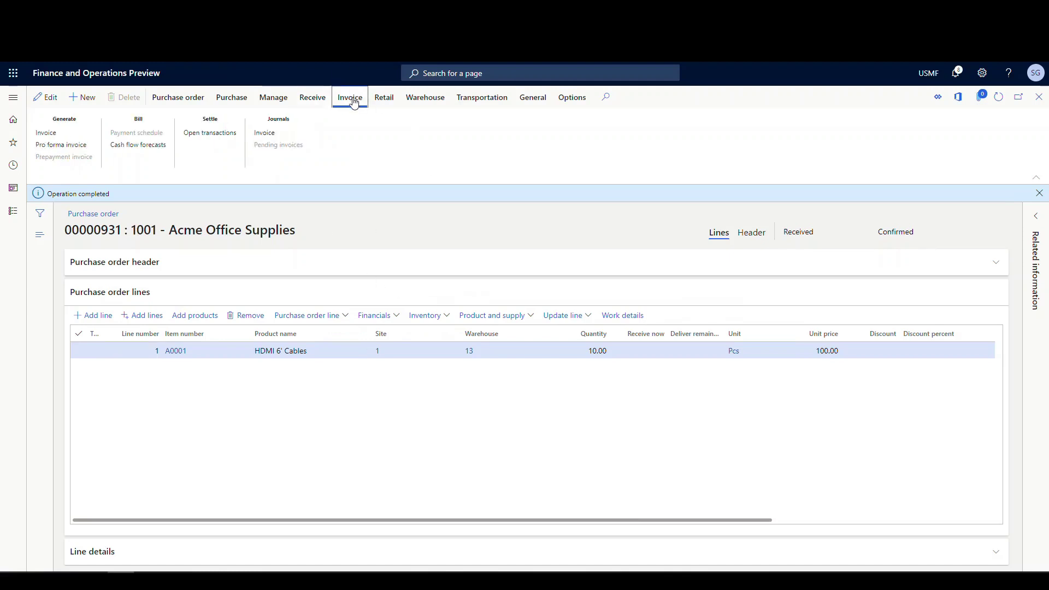
left_click(39, 137)
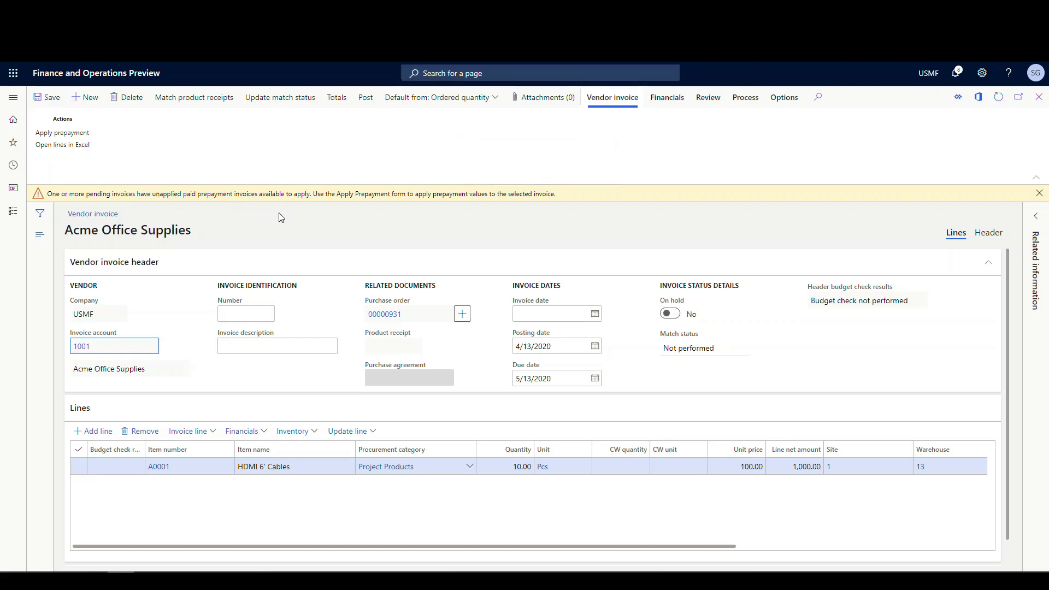
double_click(604, 103)
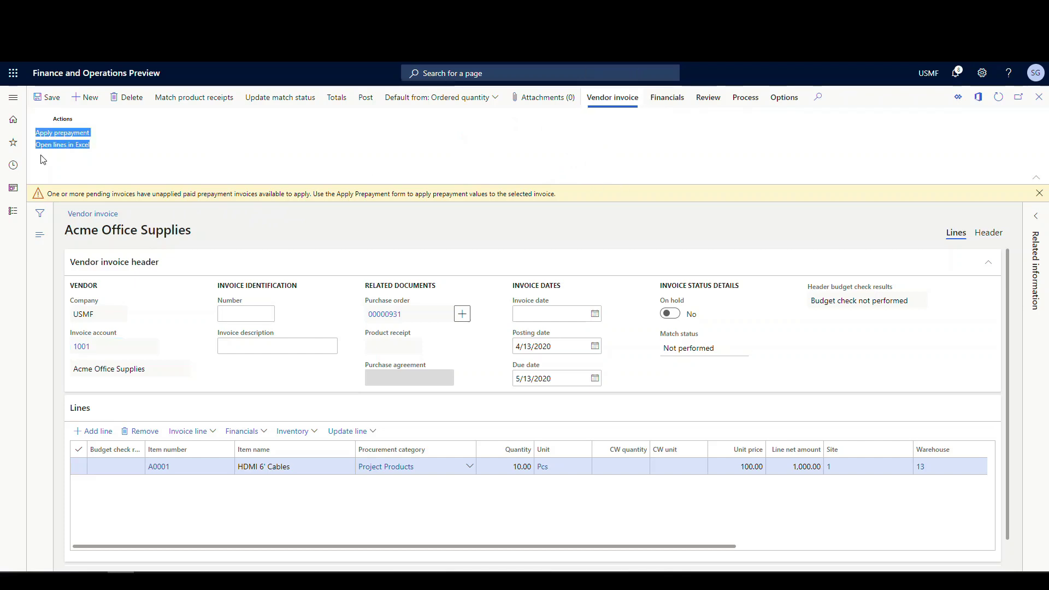
left_click(49, 138)
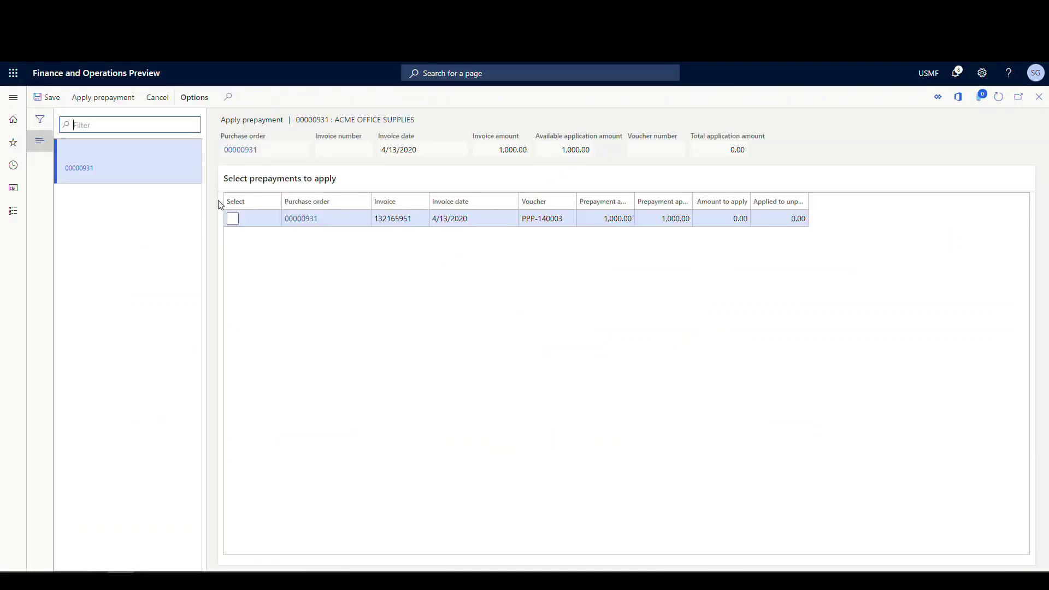
left_click(233, 219)
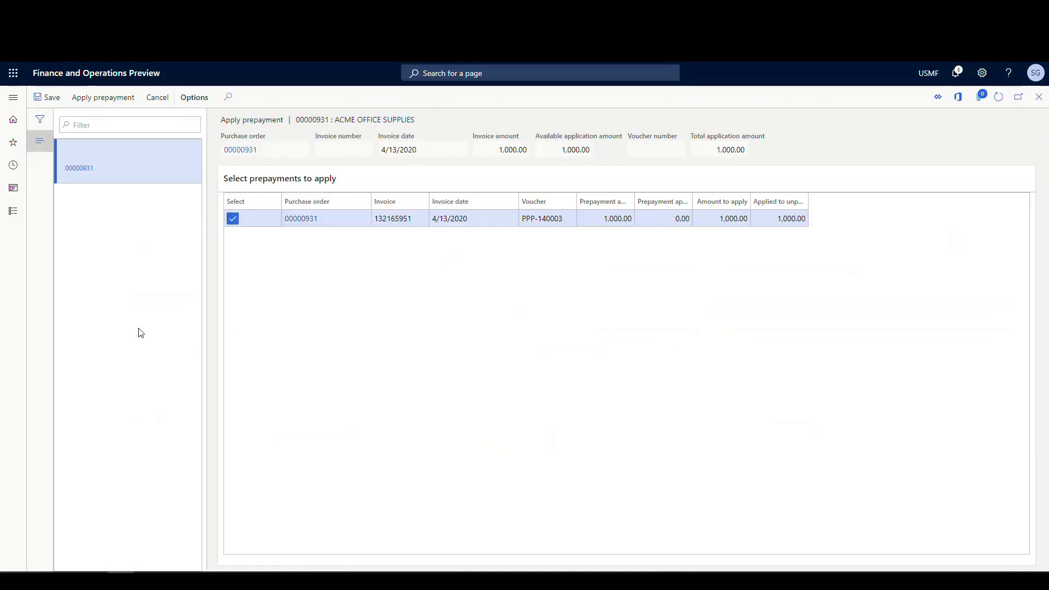
left_click(103, 98)
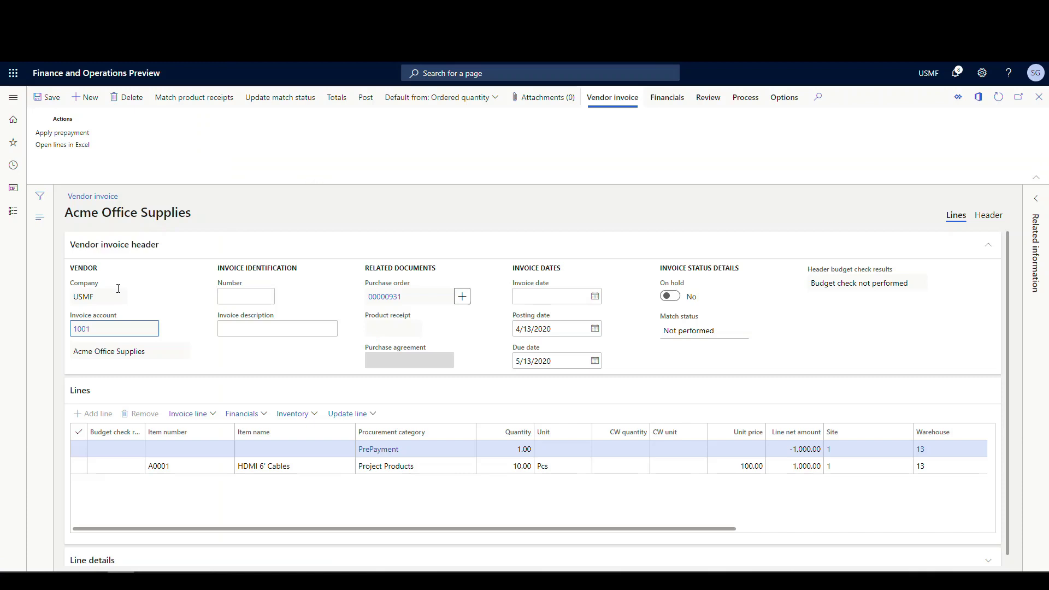
Match product receipt 321651 to the HDMI 6' Cables invoice line and update the match status
left_click(77, 467)
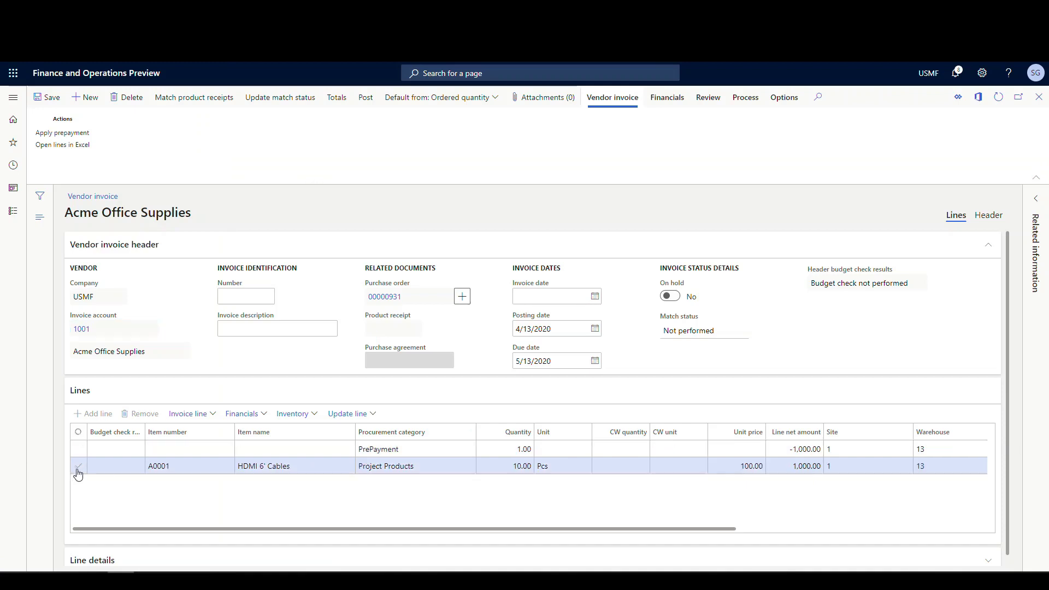
left_click(217, 97)
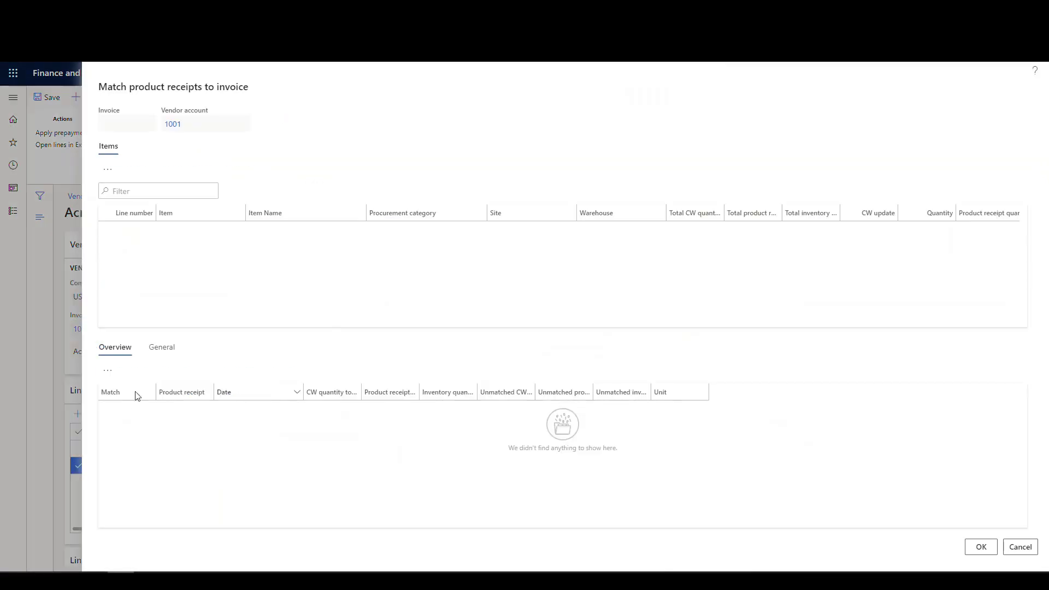
left_click(120, 246)
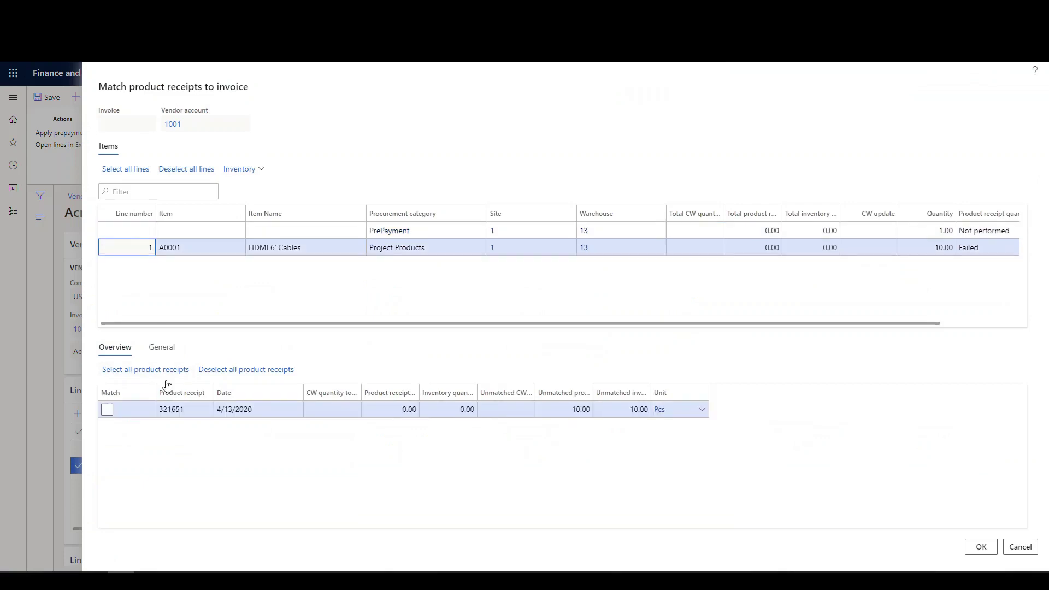
left_click(107, 410)
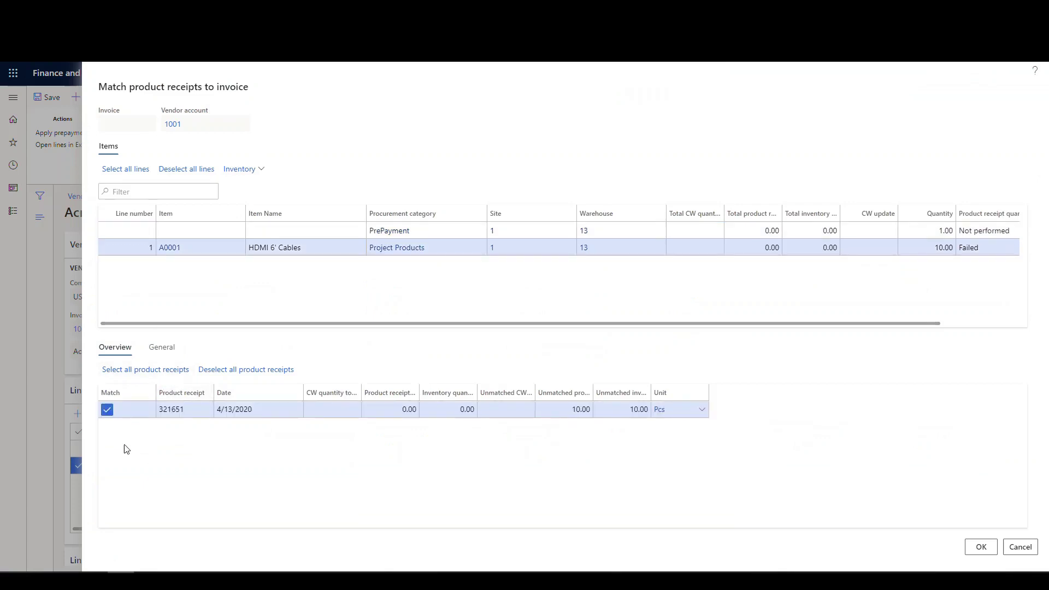
left_click(981, 547)
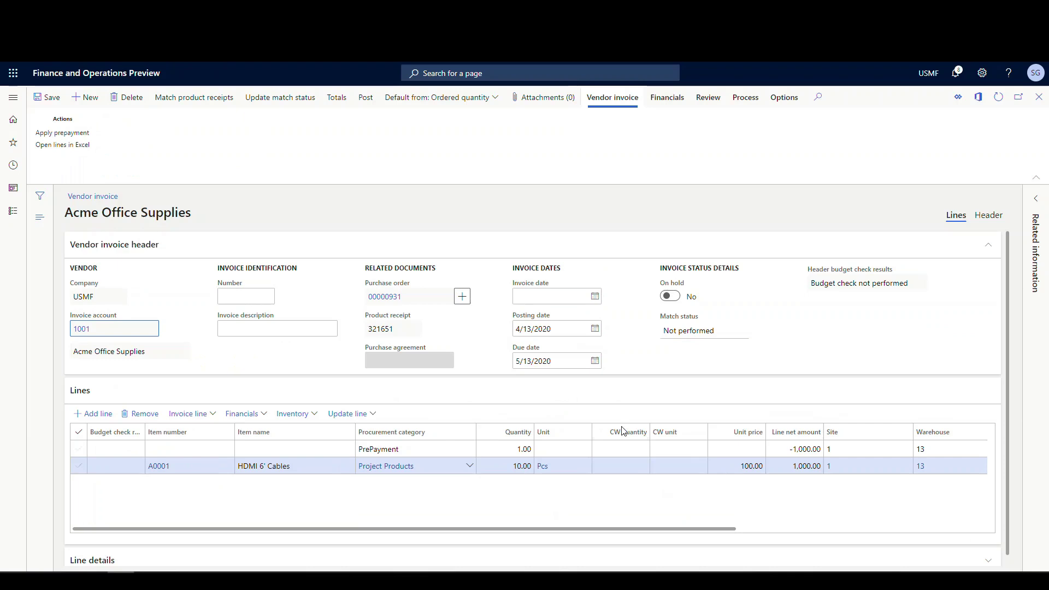
left_click(298, 100)
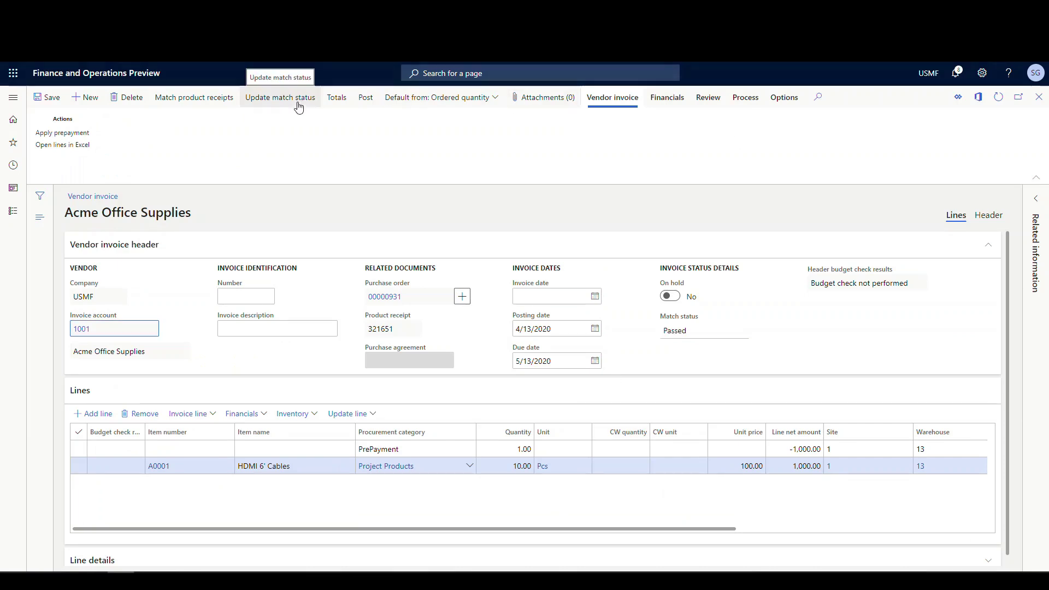
Enter invoice number 231651321, description 'Invoice', date April 13, and post the invoice
left_click(251, 300)
type("231651321")
key("Tab")
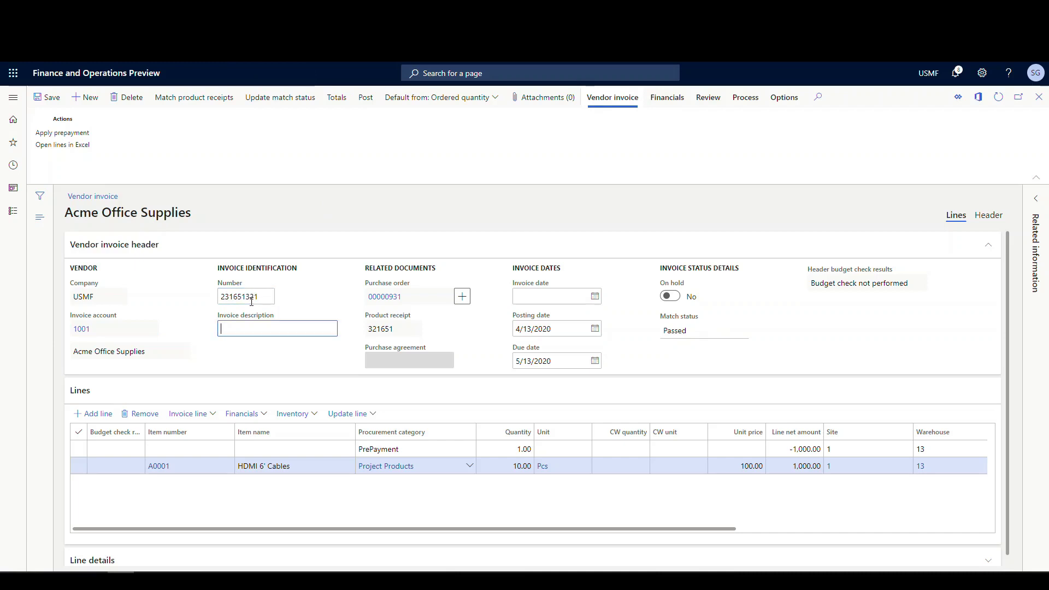
type("Invoice")
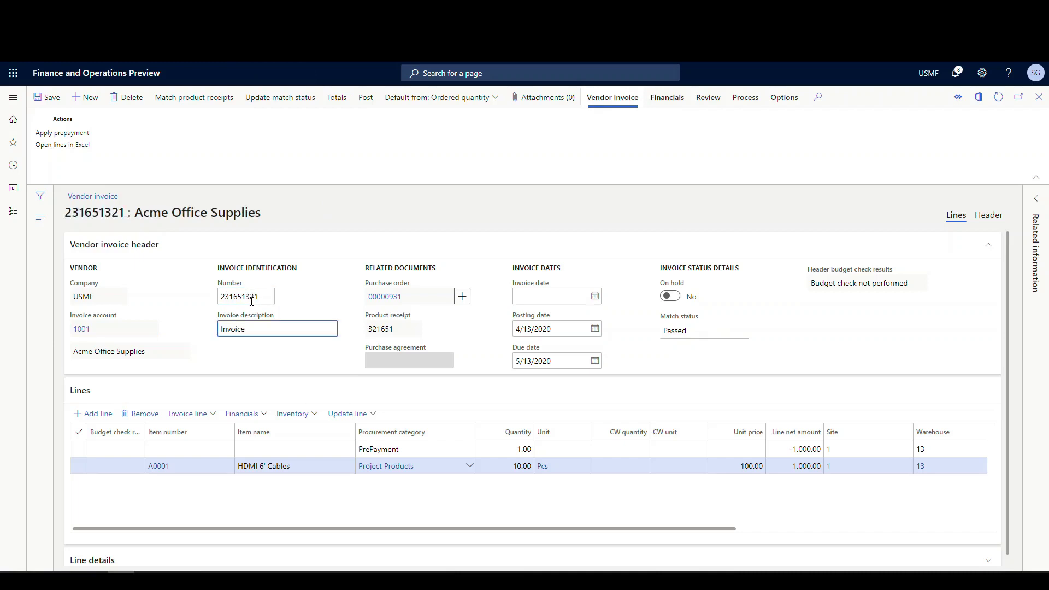
left_click(593, 299)
left_click(594, 301)
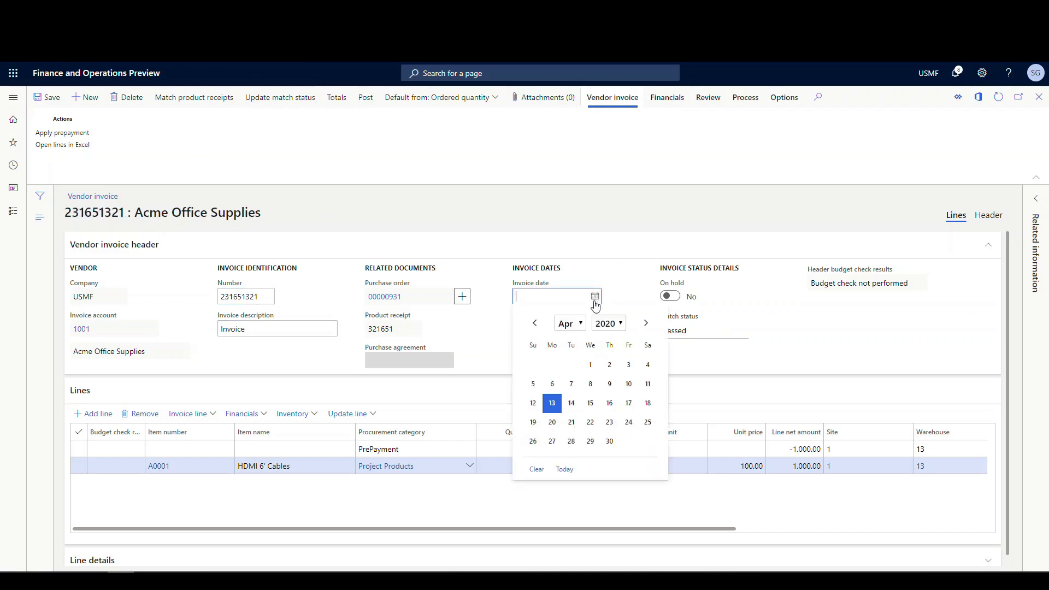
left_click(550, 400)
left_click(365, 97)
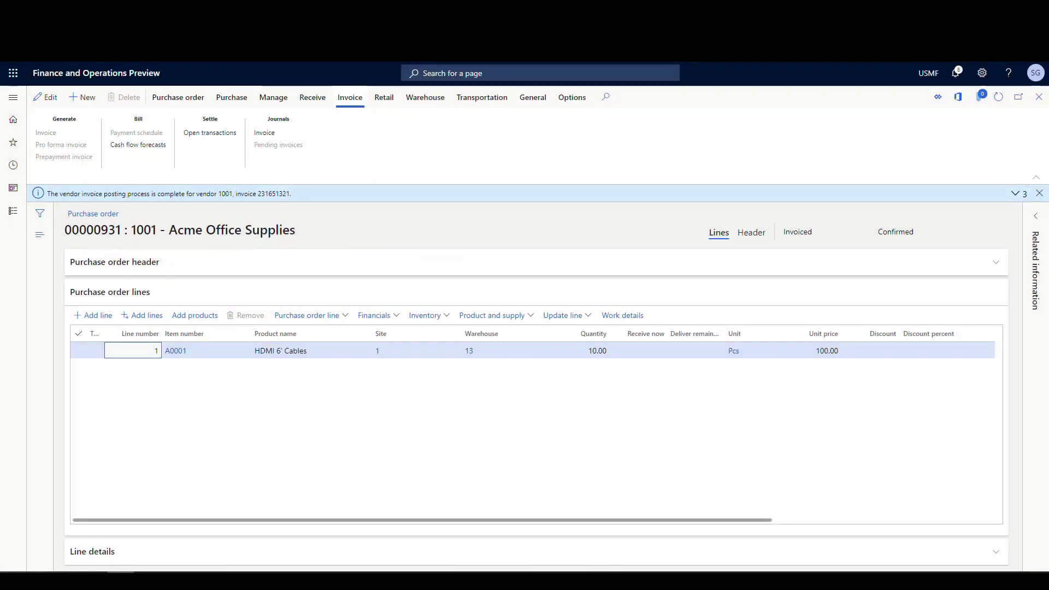
Close the purchase order and refresh the Open prepayments list
left_click(1038, 97)
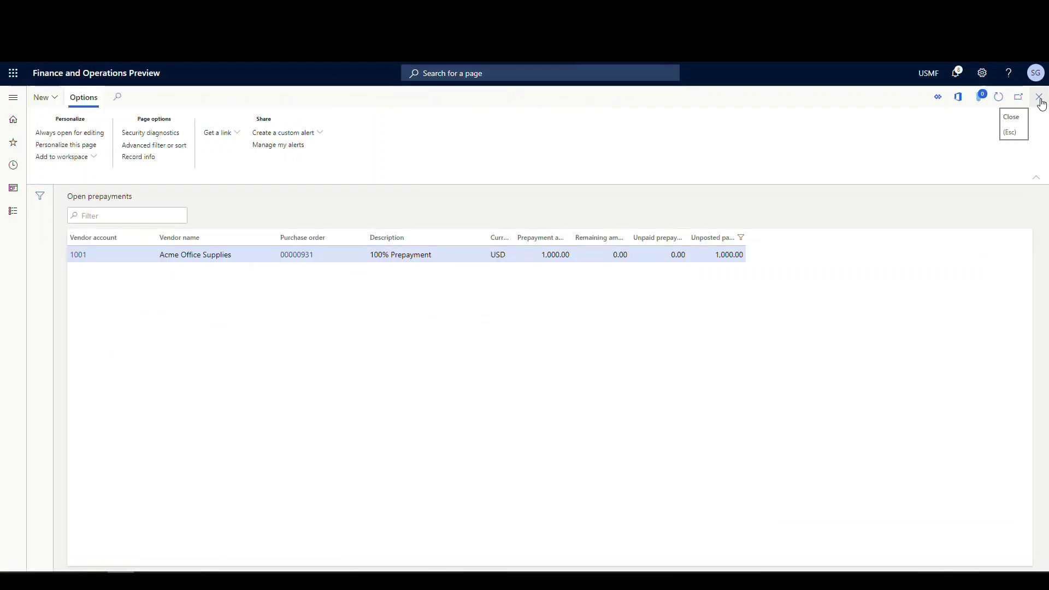
left_click(1040, 99)
left_click(998, 97)
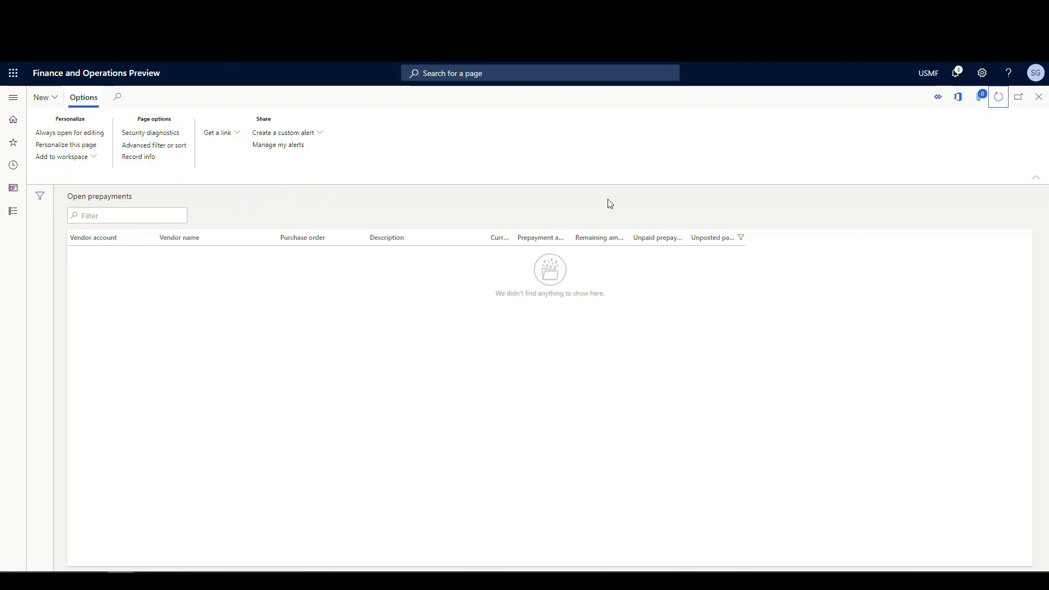